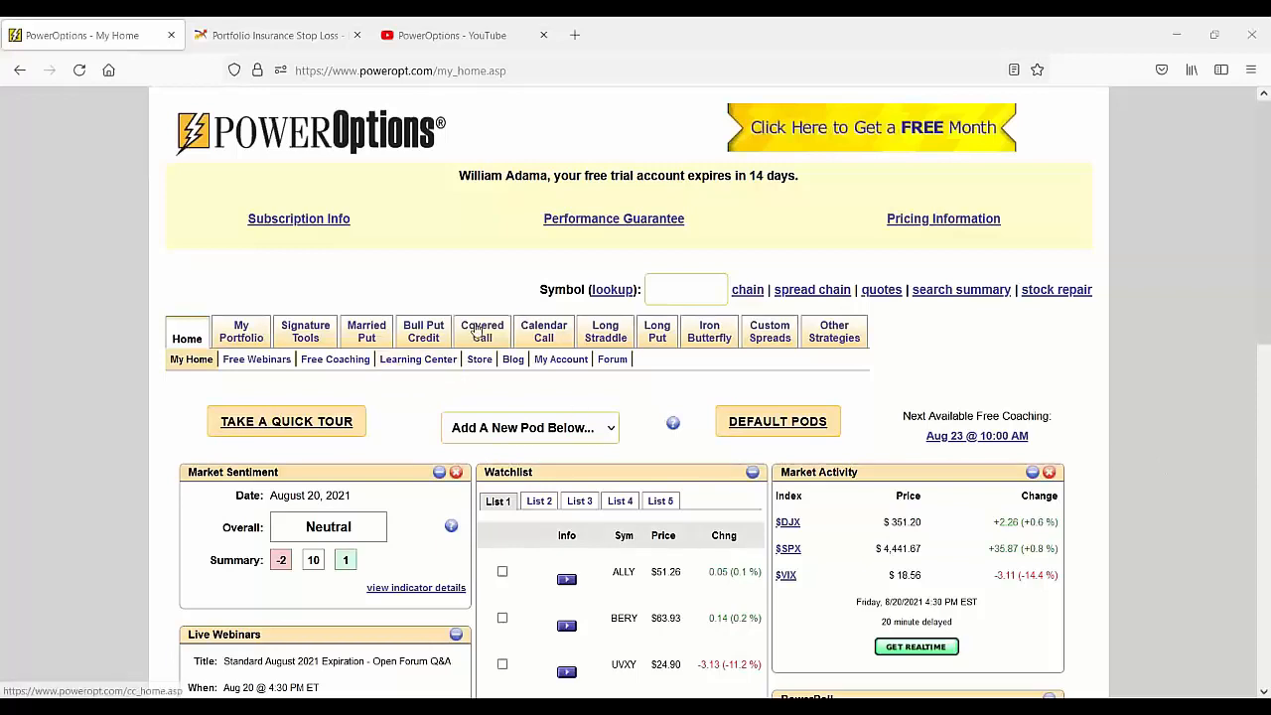
# - Open the Covered Call search tool and look through the list of saved search settings without changing the selection
pyautogui.moveTo(477, 334)
pyautogui.click(585, 361)
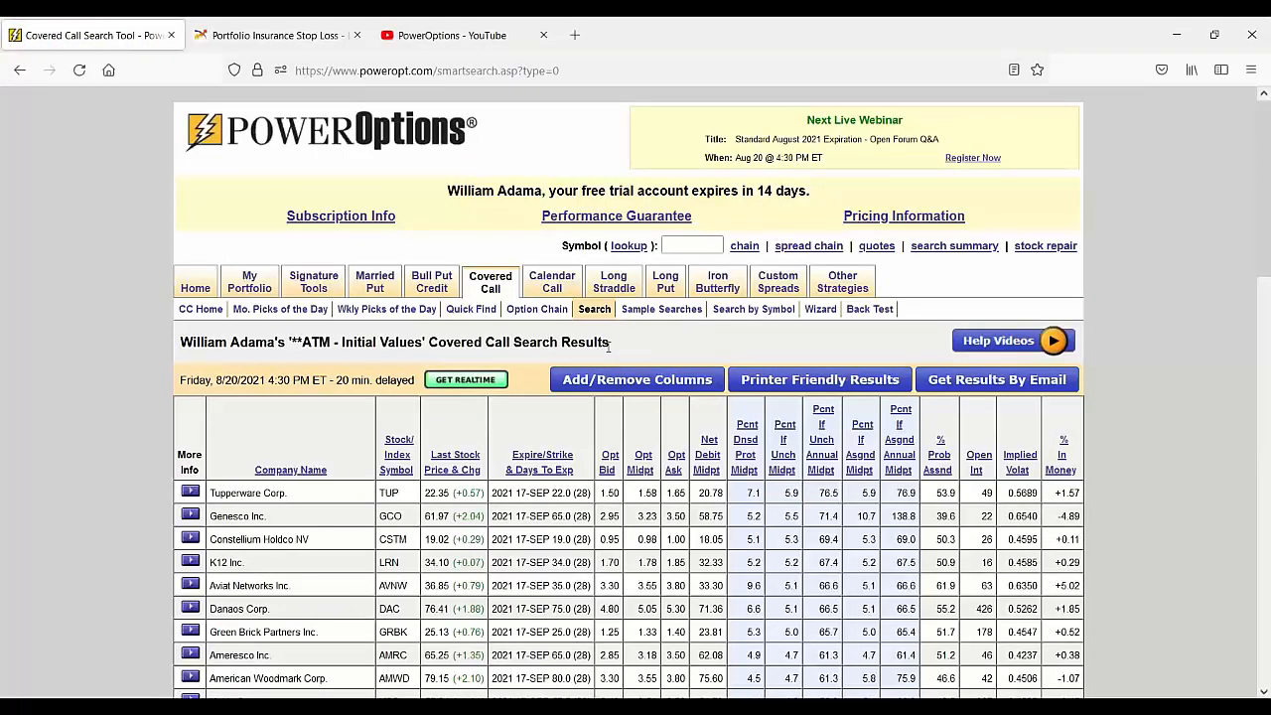
pyautogui.scroll(-5, 608, 345)
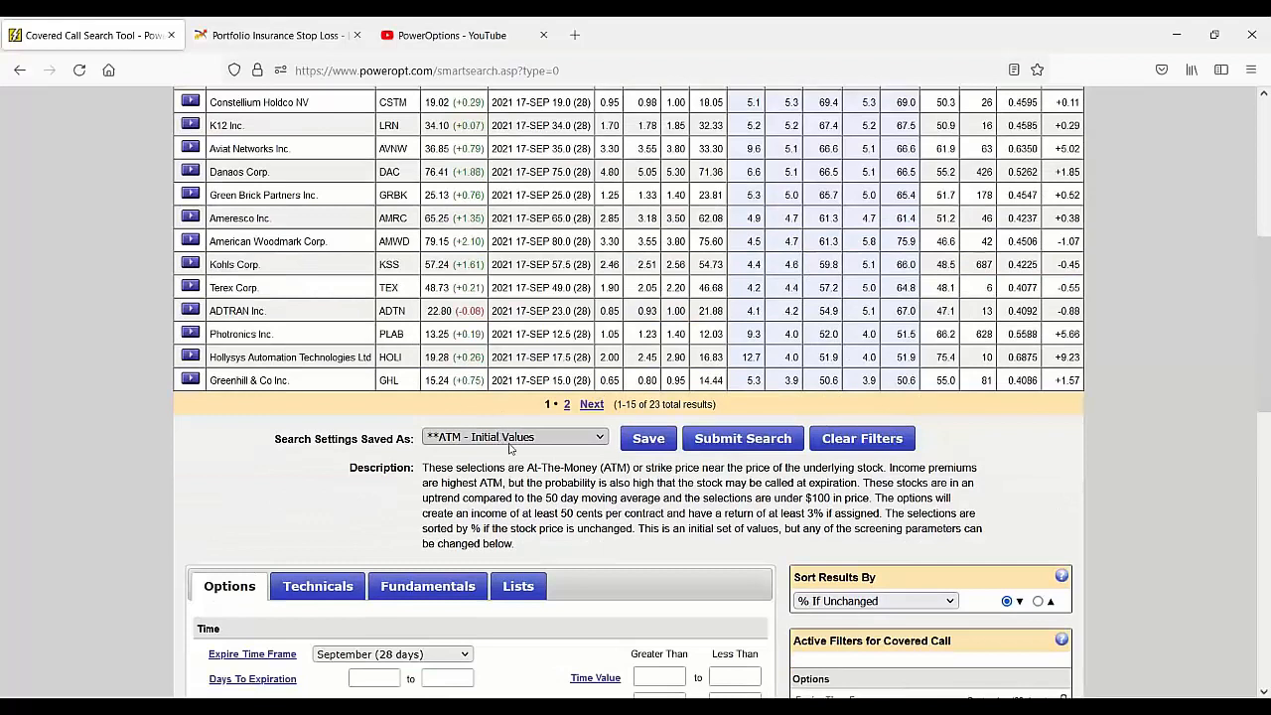
pyautogui.click(510, 442)
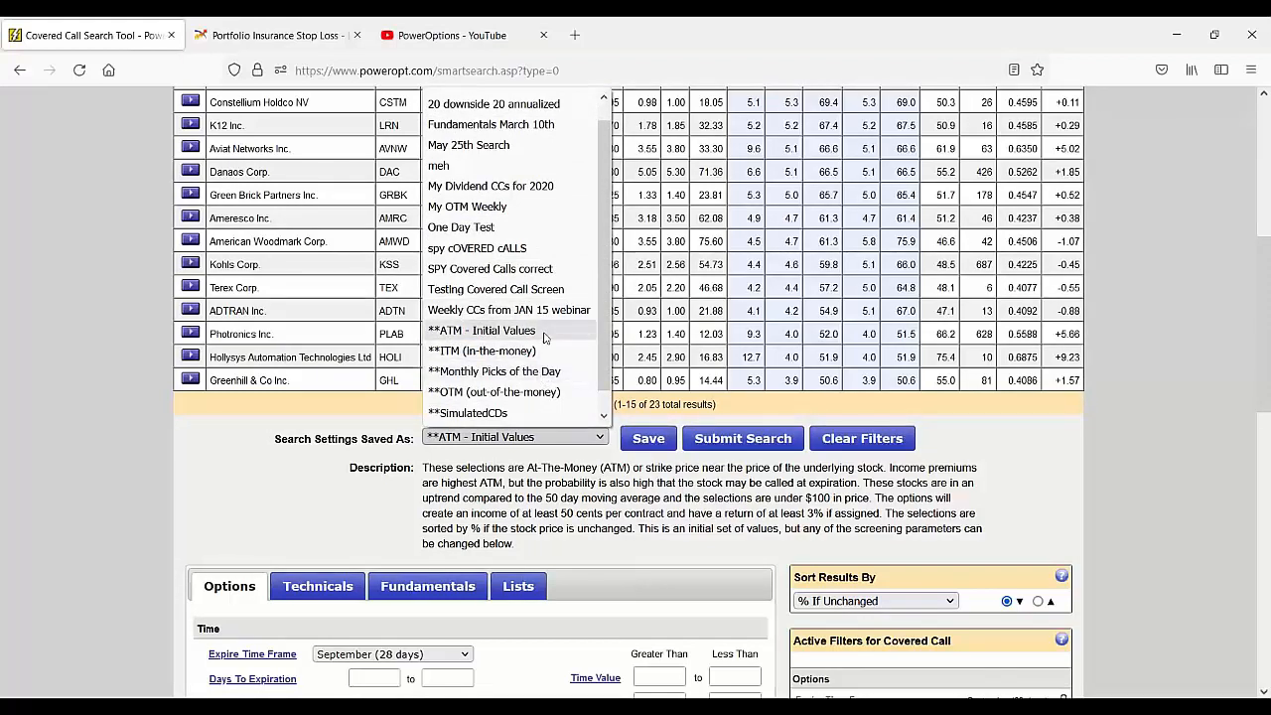
pyautogui.scroll(-1, 541, 342)
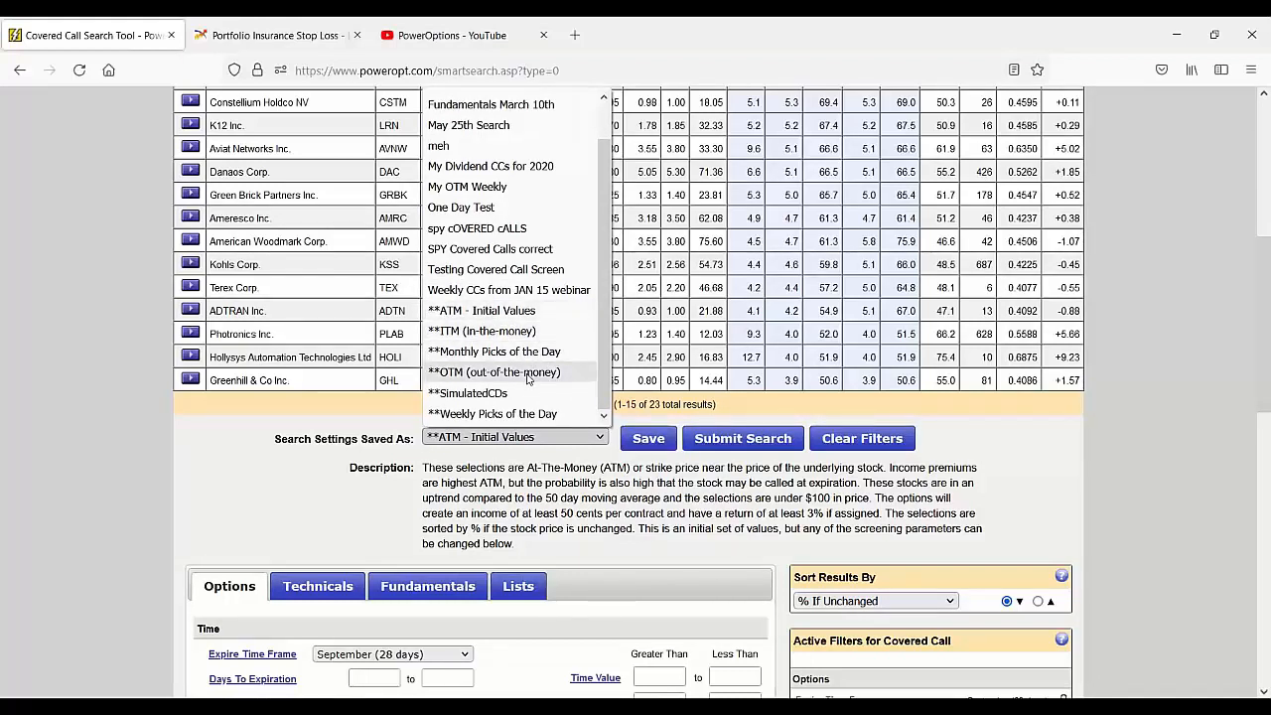
pyautogui.click(980, 432)
# - Clear all covered call search filters and set Days To Expiration between 5 and 15
pyautogui.scroll(-3, 993, 449)
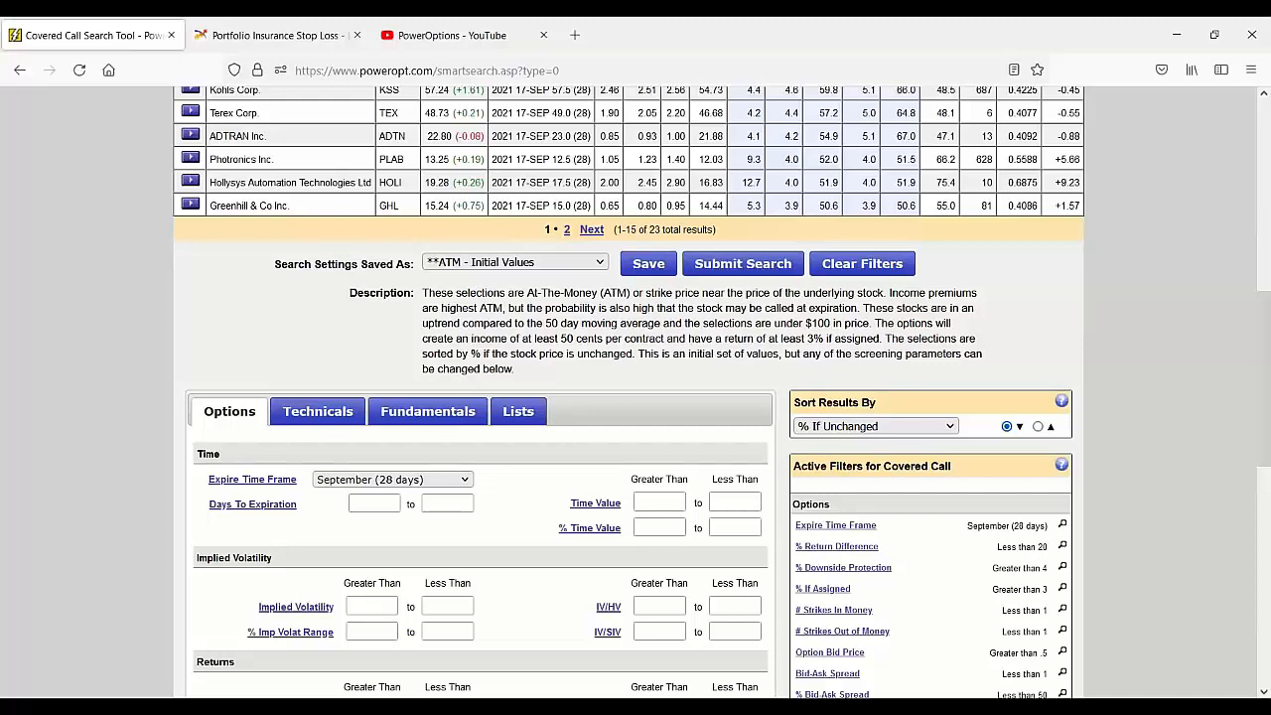
pyautogui.scroll(-2, 903, 415)
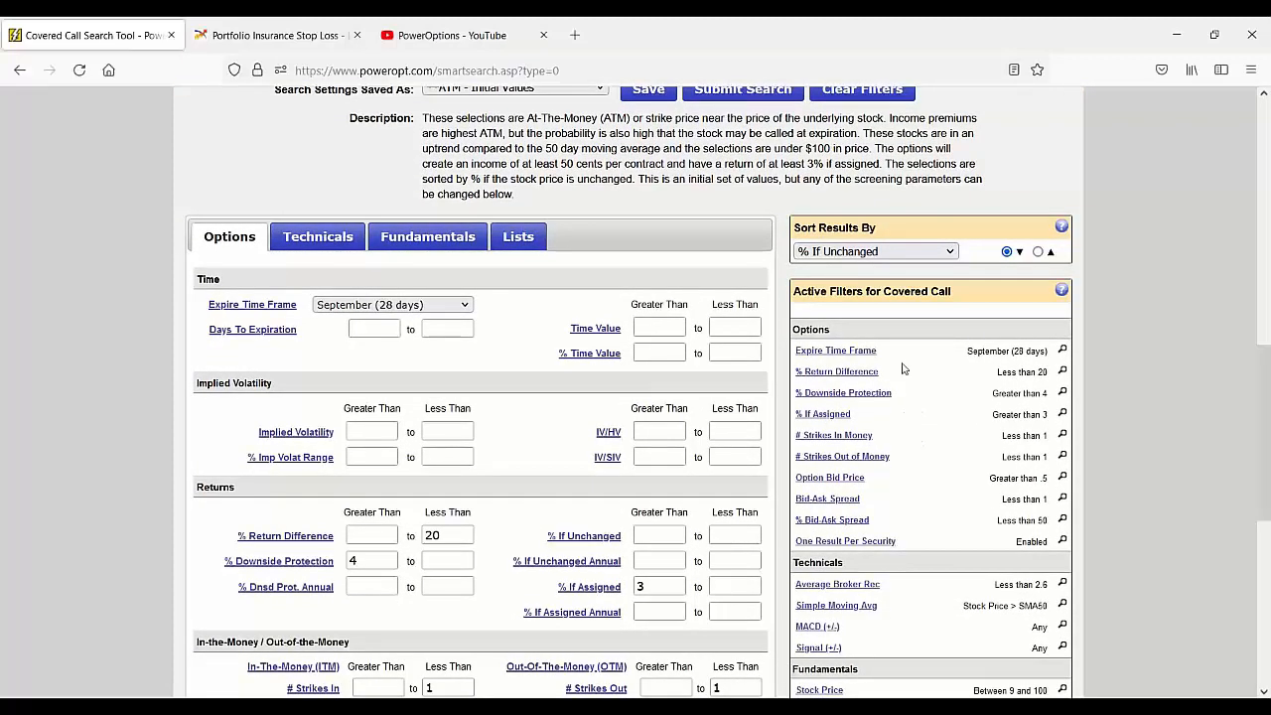
pyautogui.click(862, 93)
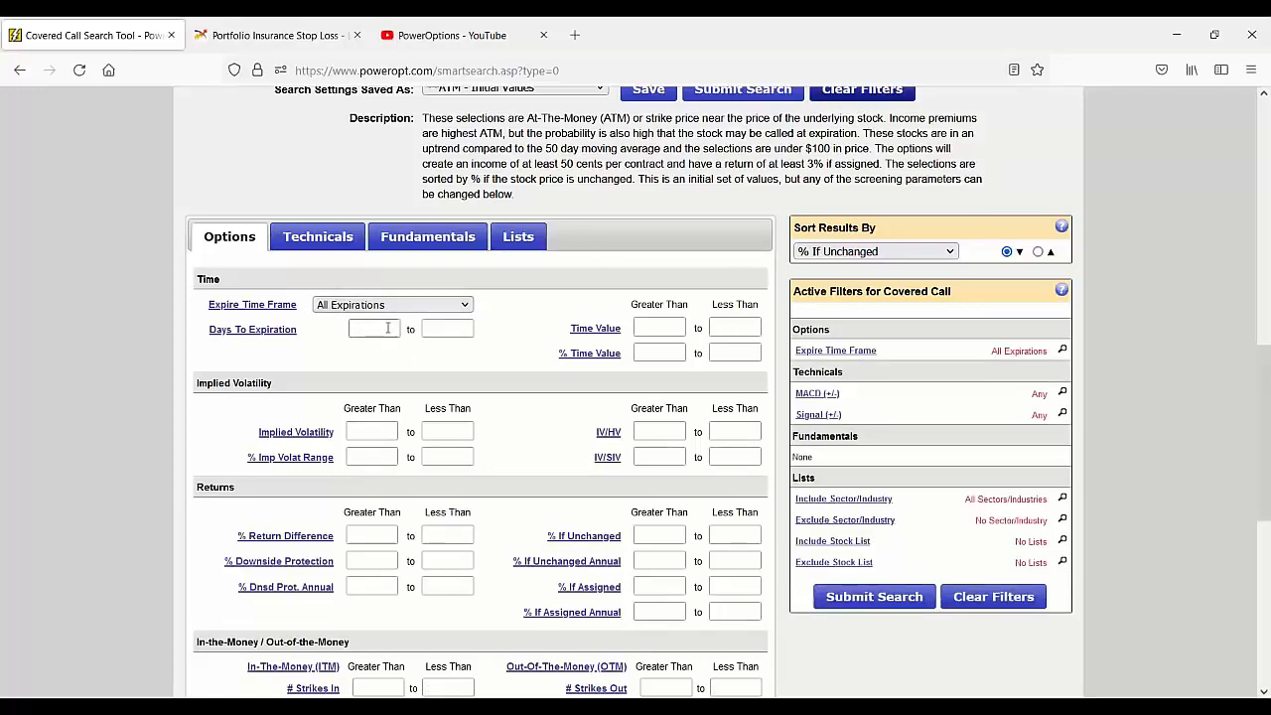
pyautogui.click(387, 329)
pyautogui.write('5')
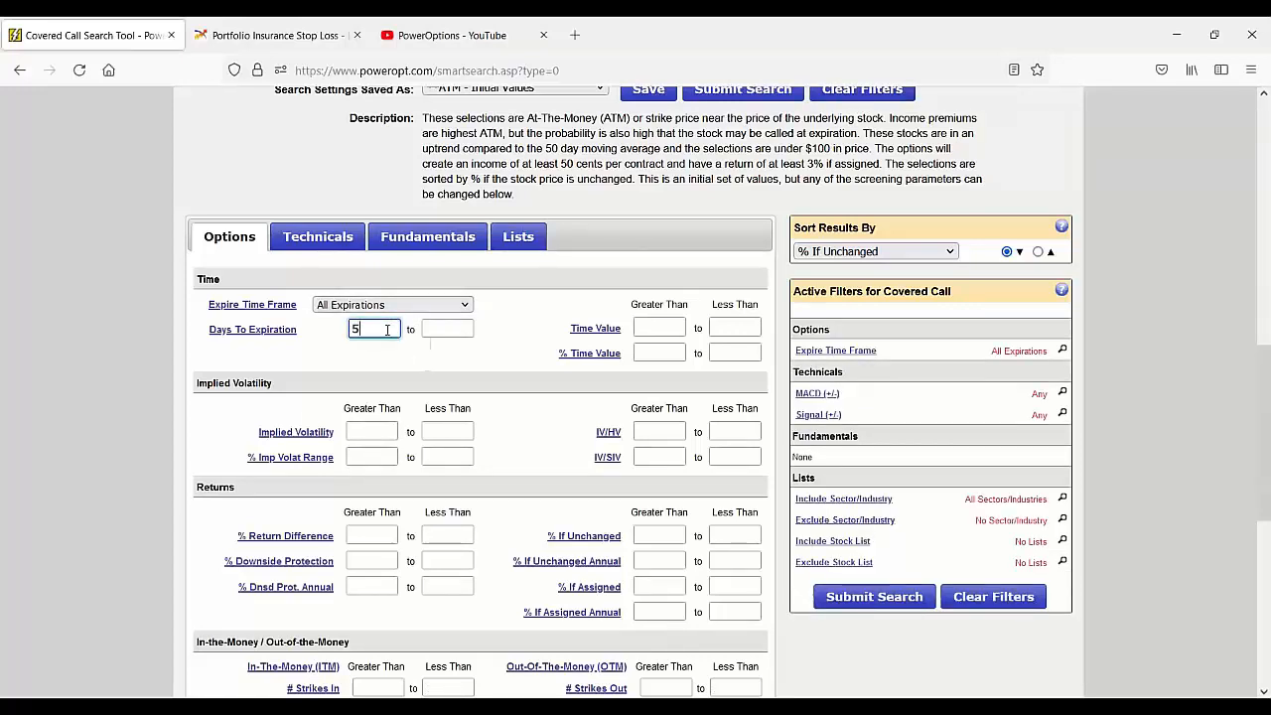
pyautogui.click(445, 330)
pyautogui.write('15')
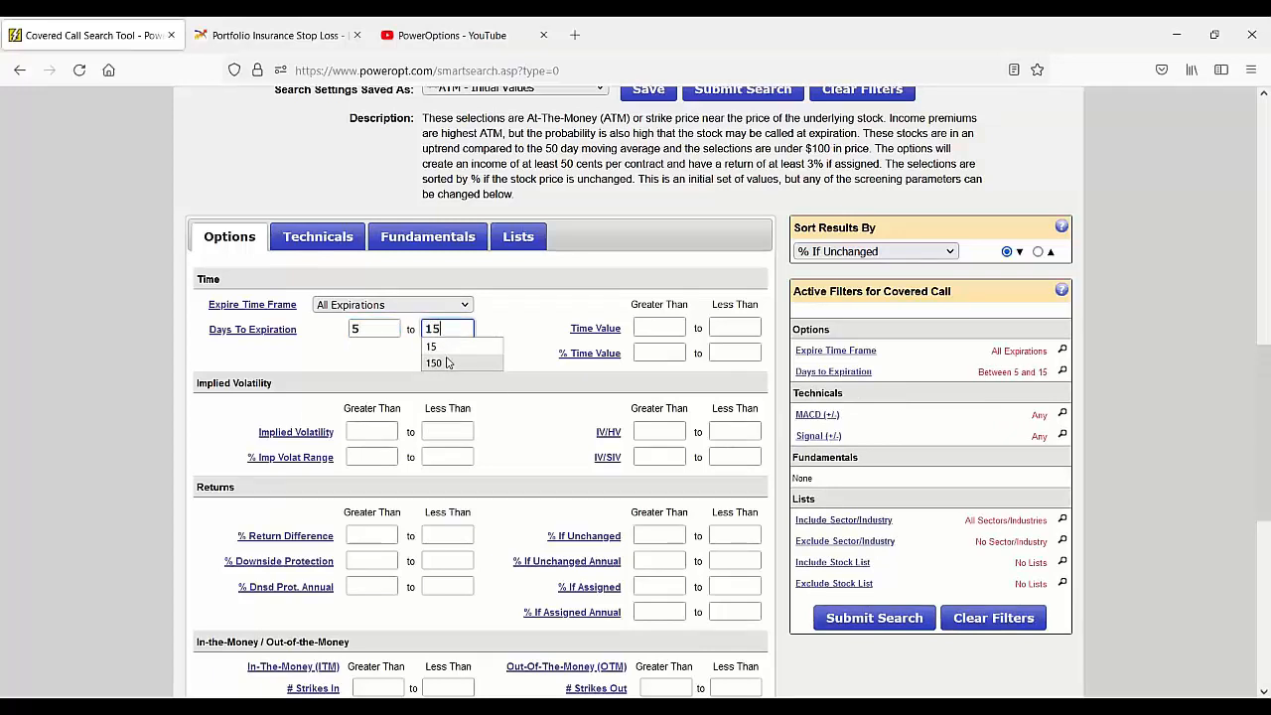
# - In the Returns filters, set % If Assigned greater than 2.5 and % Downside Protection greater than 1
pyautogui.scroll(-3, 482, 397)
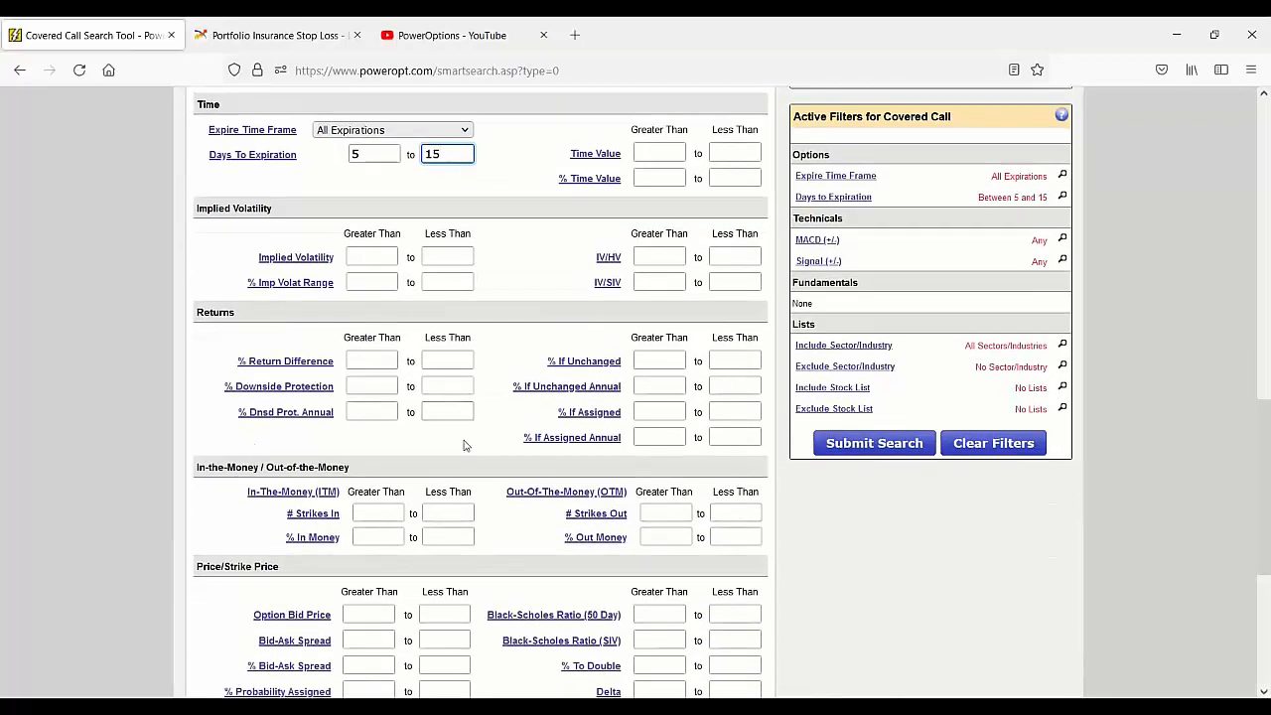
pyautogui.click(653, 412)
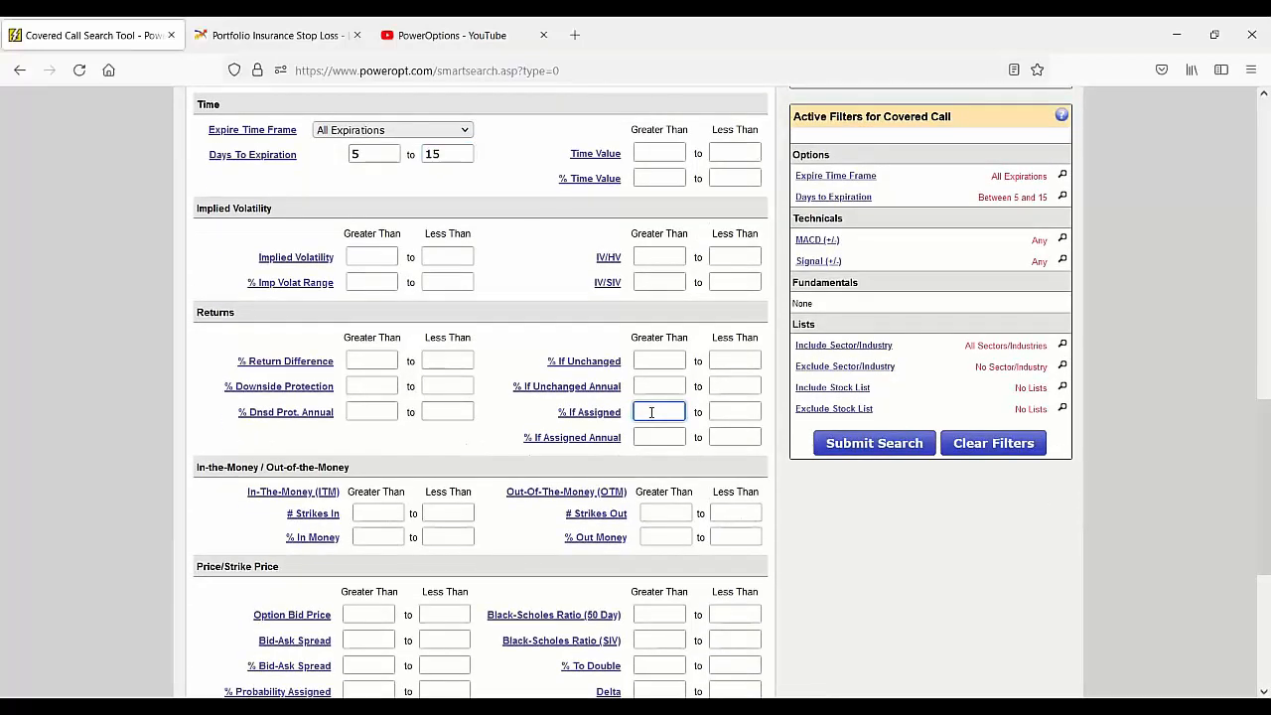
pyautogui.write('2.5')
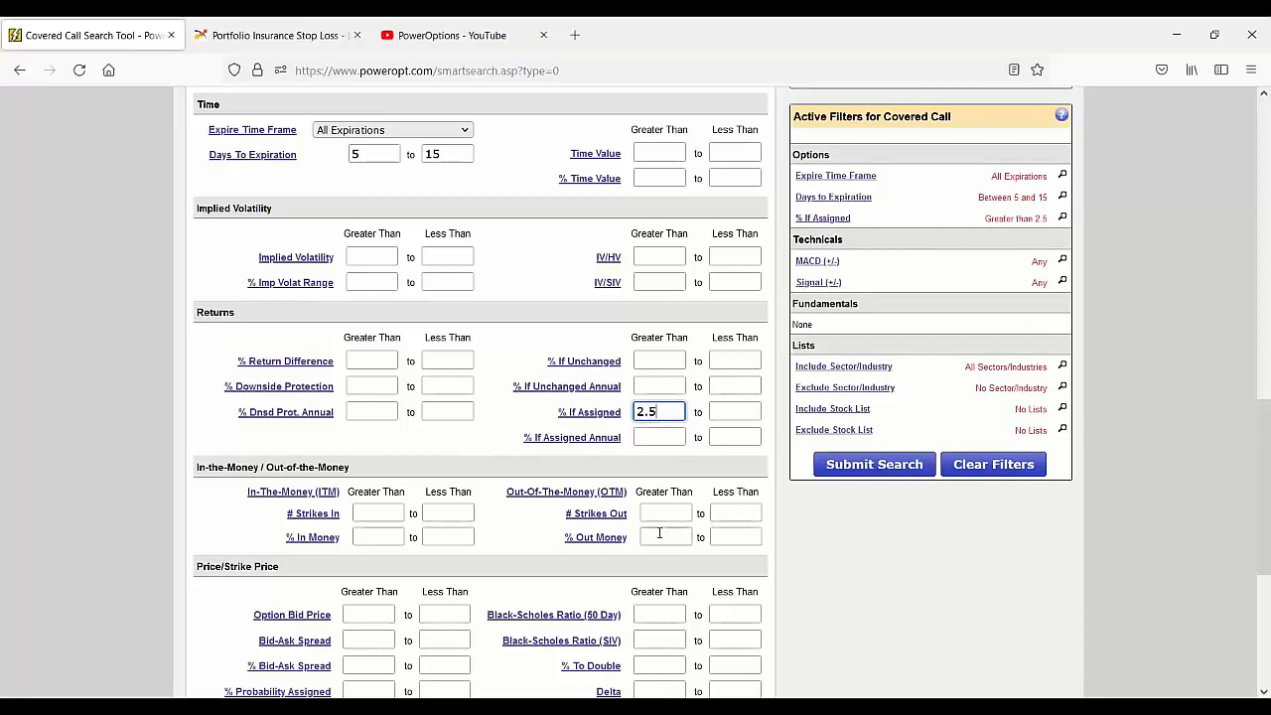
pyautogui.click(374, 387)
pyautogui.write('1')
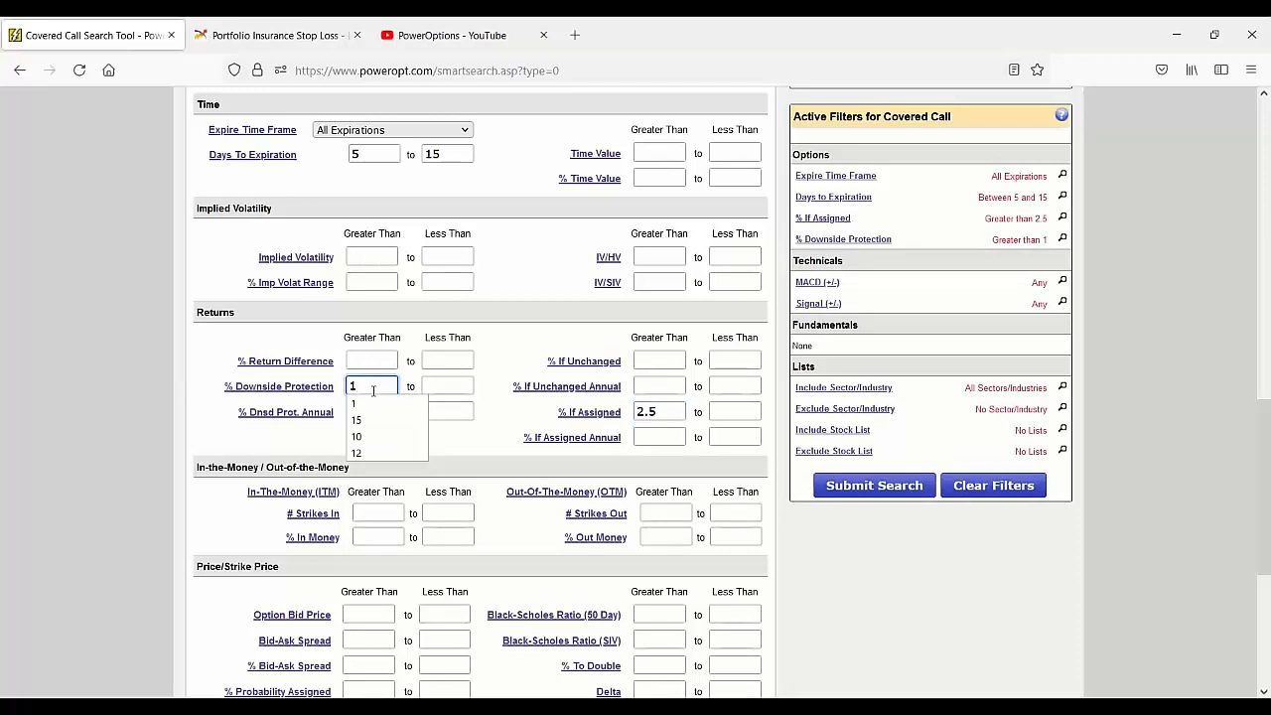
# - Set % Out Money greater than 3 and % Bid-Ask Spread less than 50
pyautogui.click(667, 535)
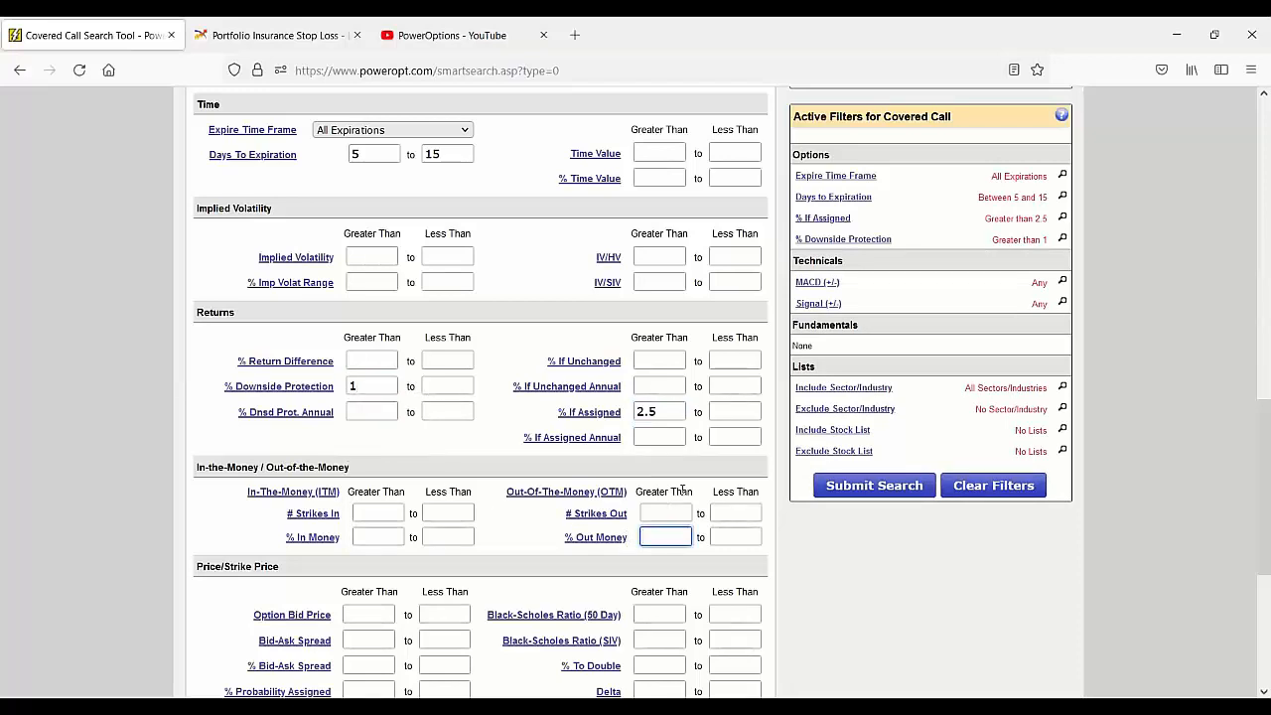
pyautogui.write('3')
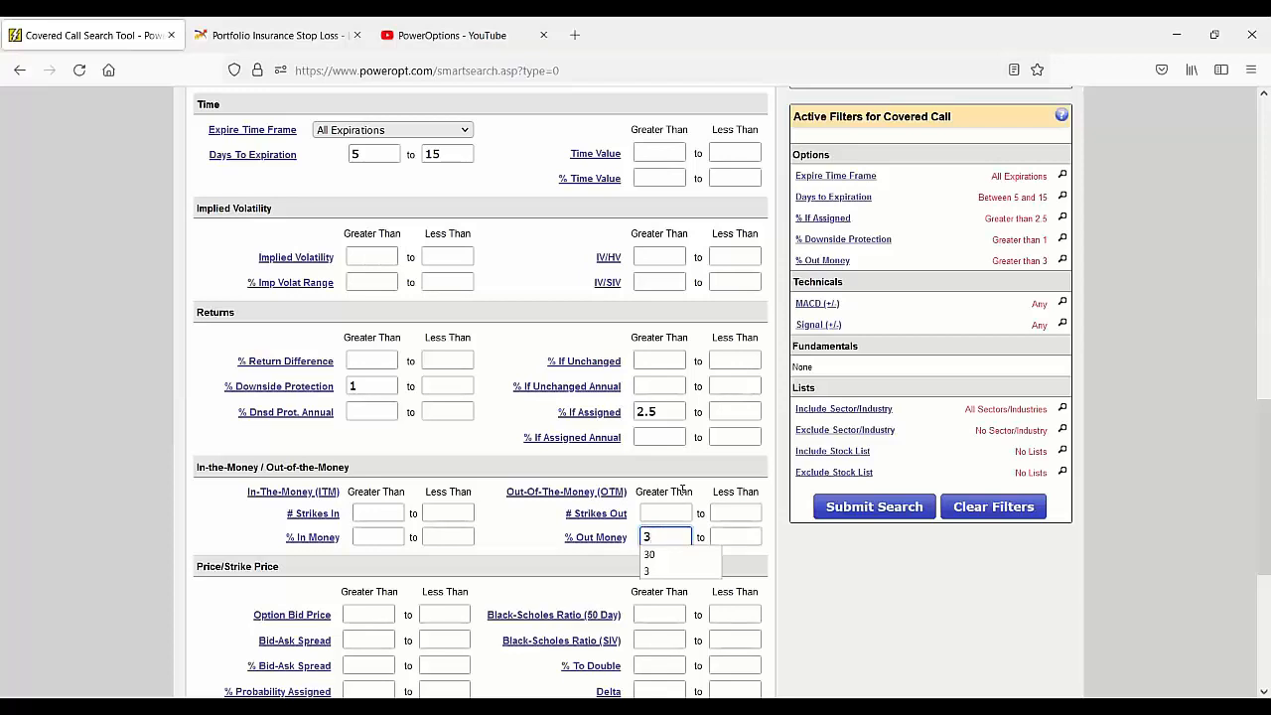
pyautogui.scroll(-2, 682, 490)
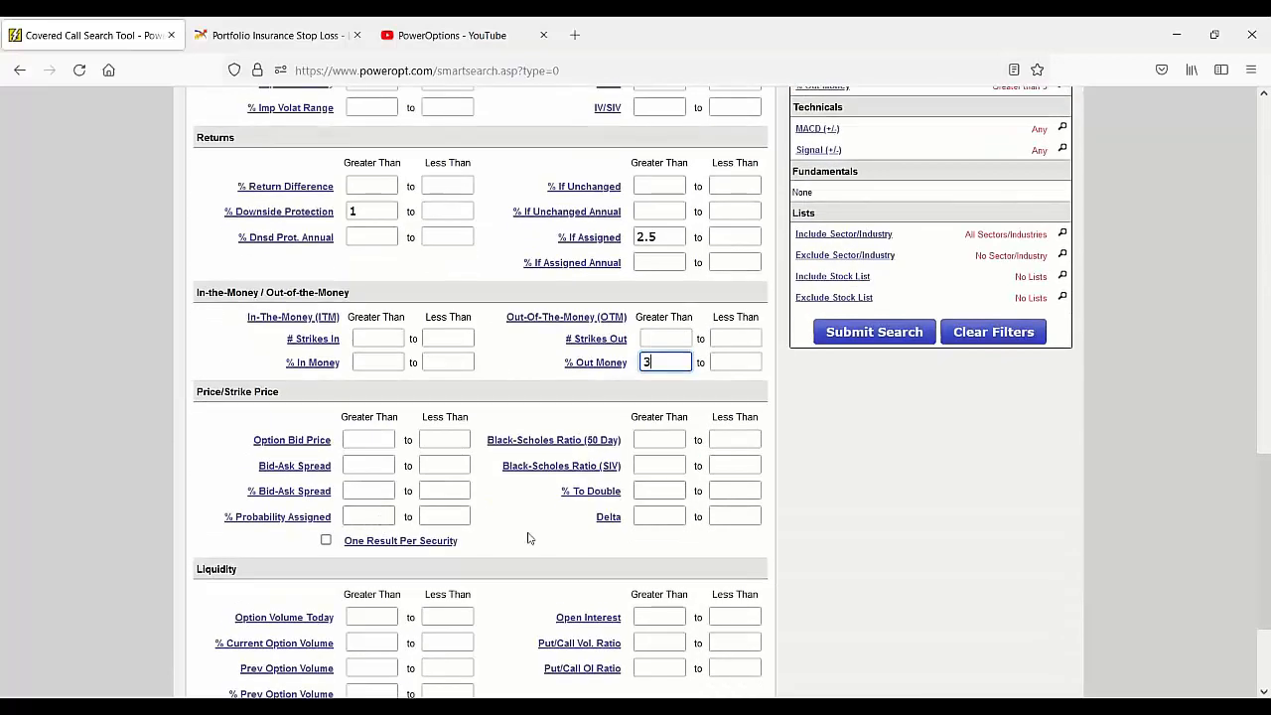
pyautogui.click(459, 488)
pyautogui.write('50')
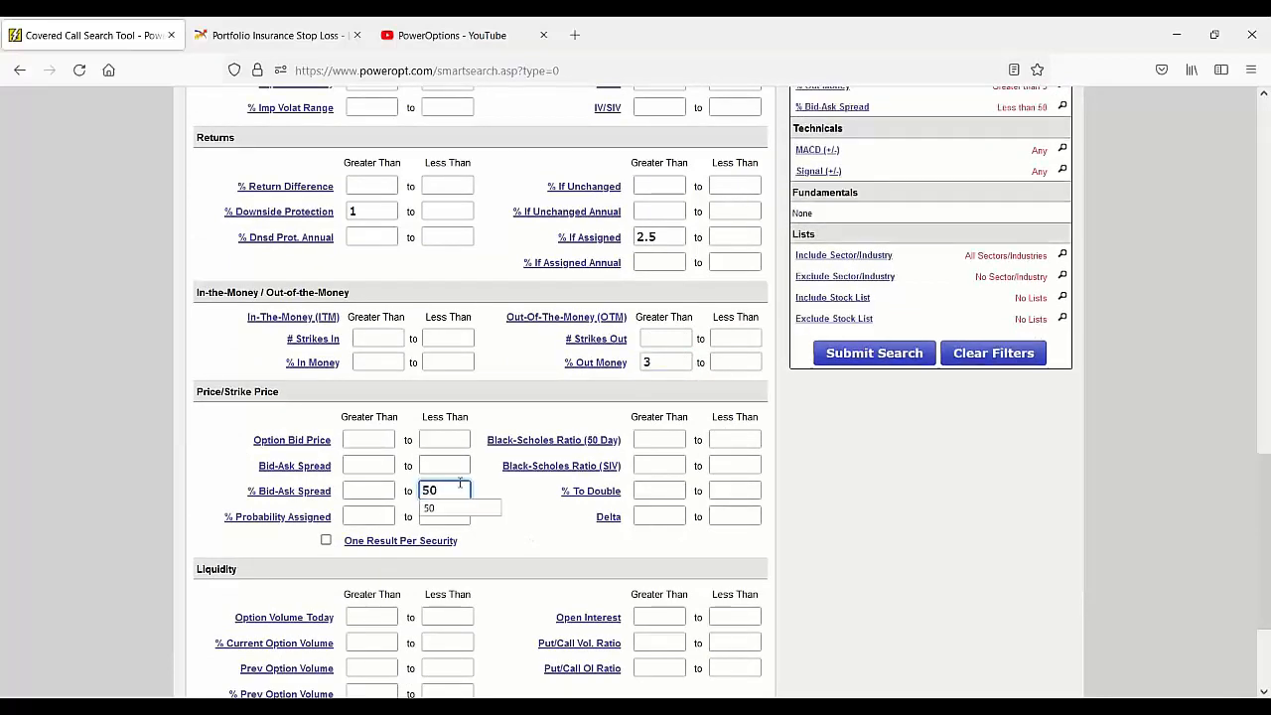
# - In the Liquidity filters, set Option Volume Today greater than 10 and Open Interest greater than 100
pyautogui.scroll(-2, 459, 486)
pyautogui.click(365, 534)
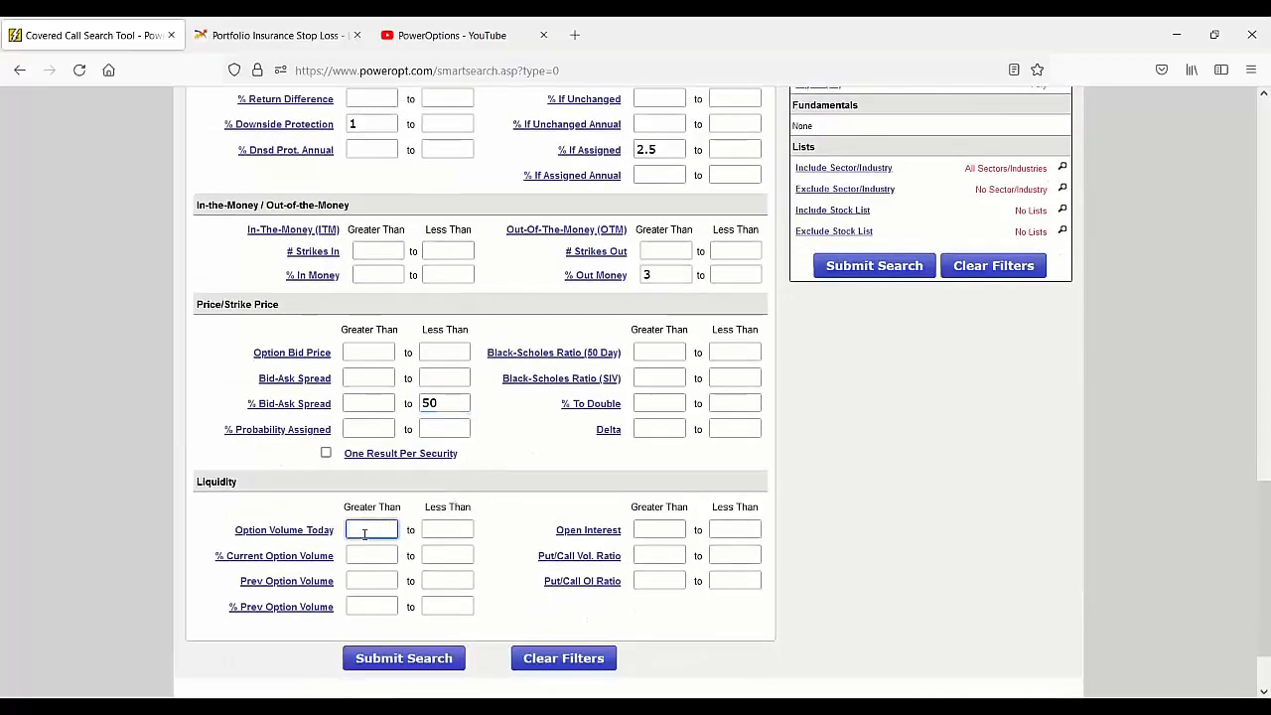
pyautogui.write('10')
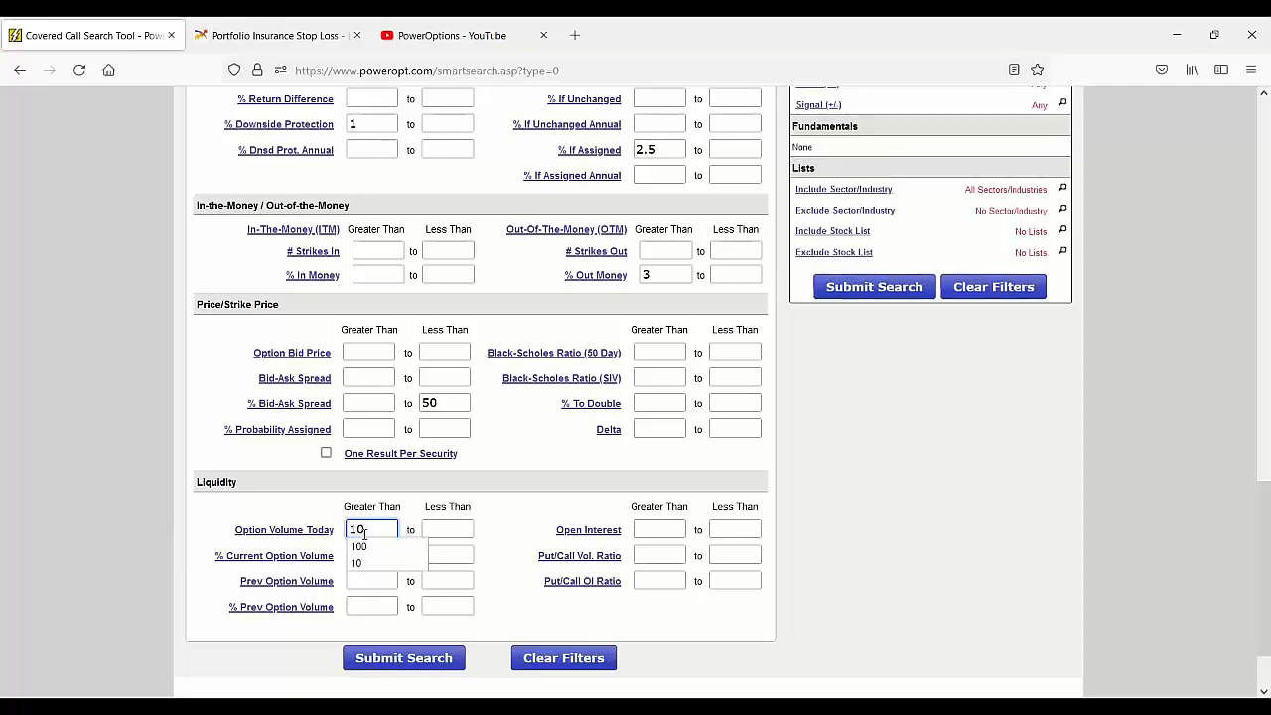
pyautogui.click(656, 529)
pyautogui.write('100')
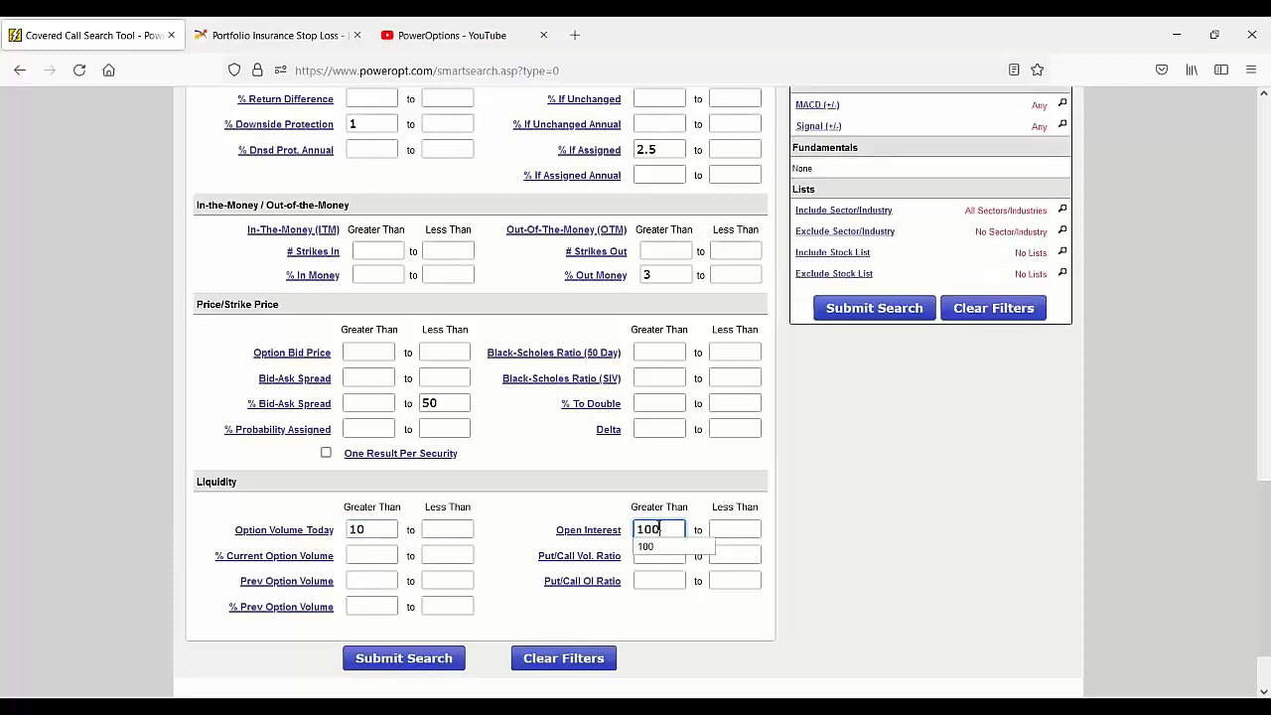
# - In the technical filters, set the Simple Moving Average condition to Stock Price > SMA20
pyautogui.scroll(8, 343, 566)
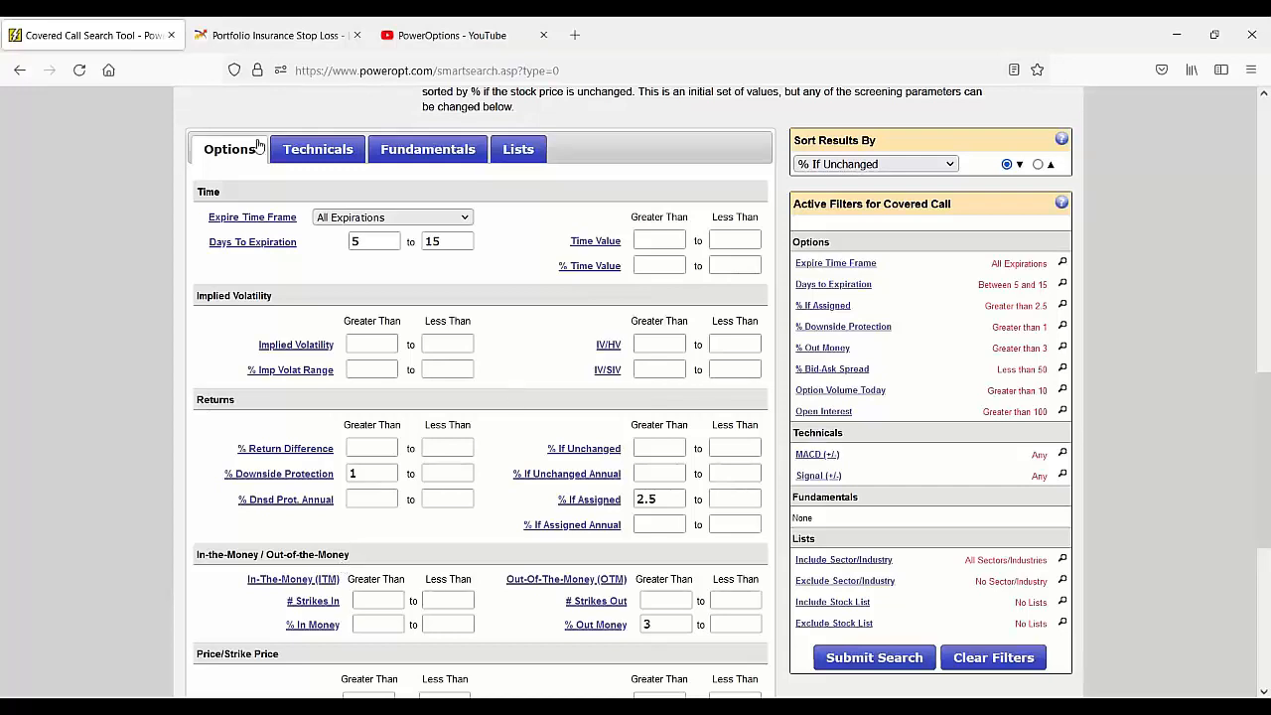
pyautogui.click(315, 149)
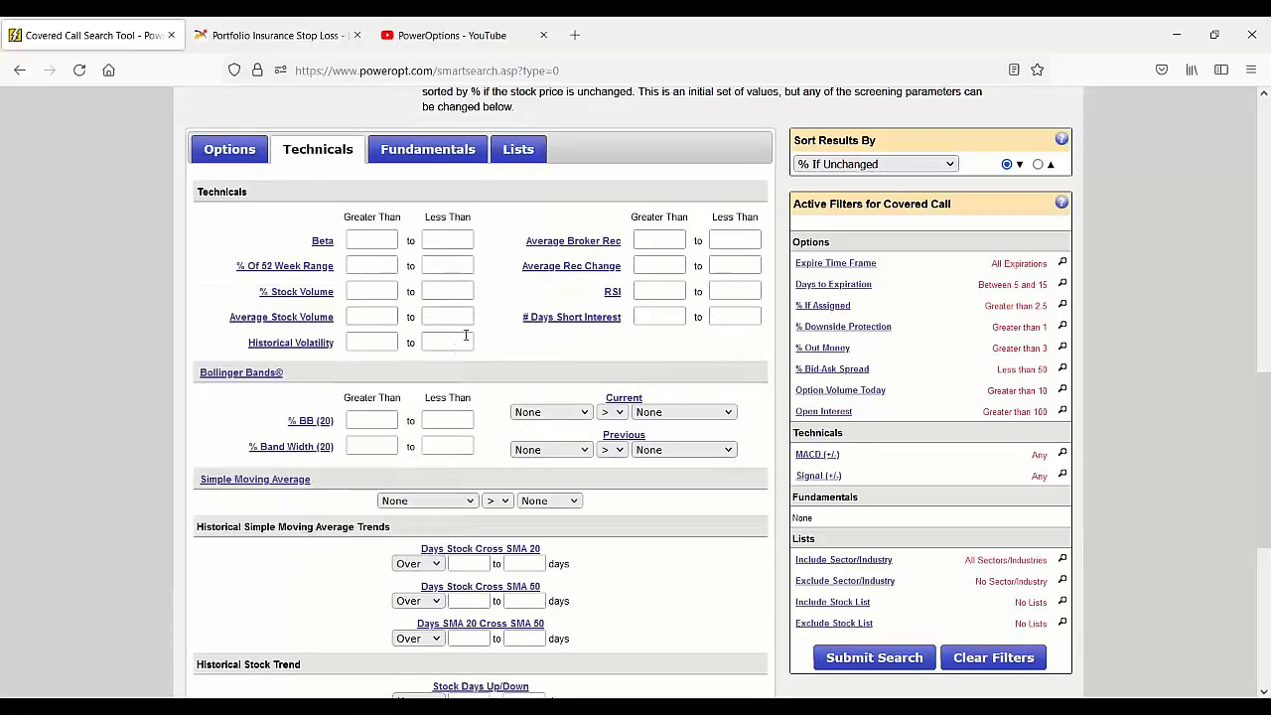
pyautogui.scroll(-1, 478, 430)
pyautogui.scroll(-2, 422, 452)
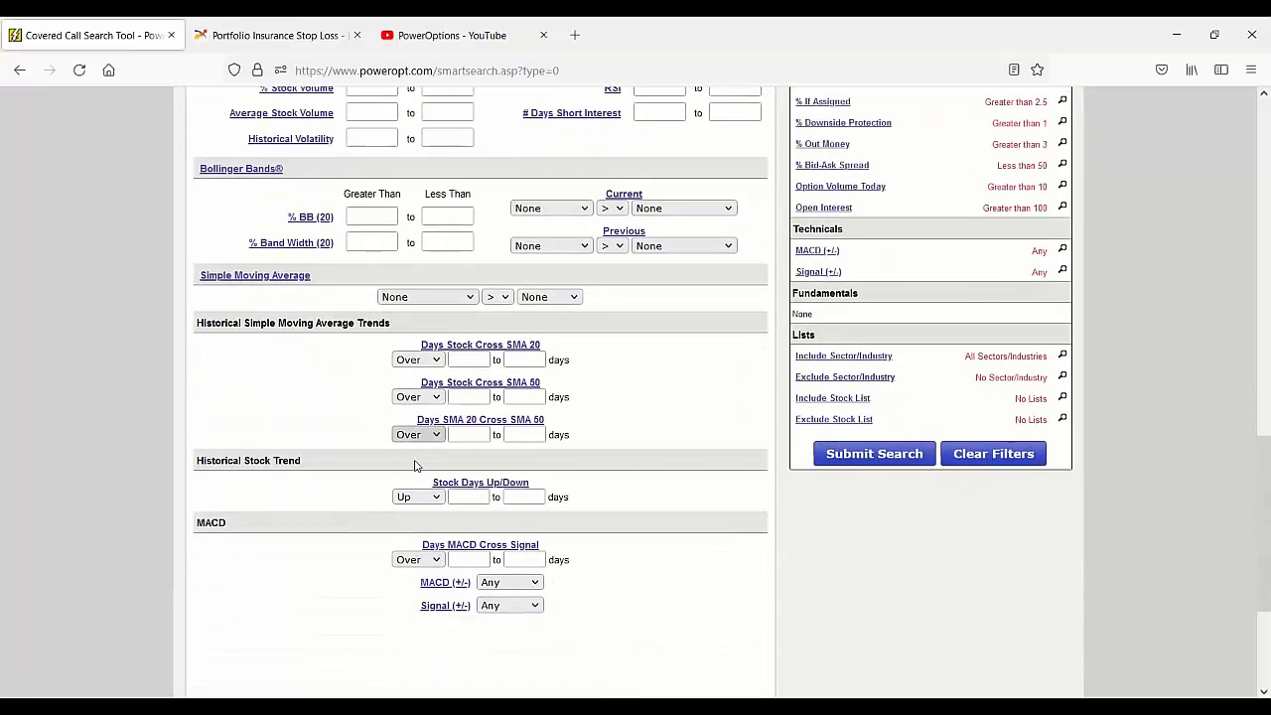
pyautogui.scroll(1, 416, 403)
pyautogui.scroll(1, 416, 403)
pyautogui.click(436, 326)
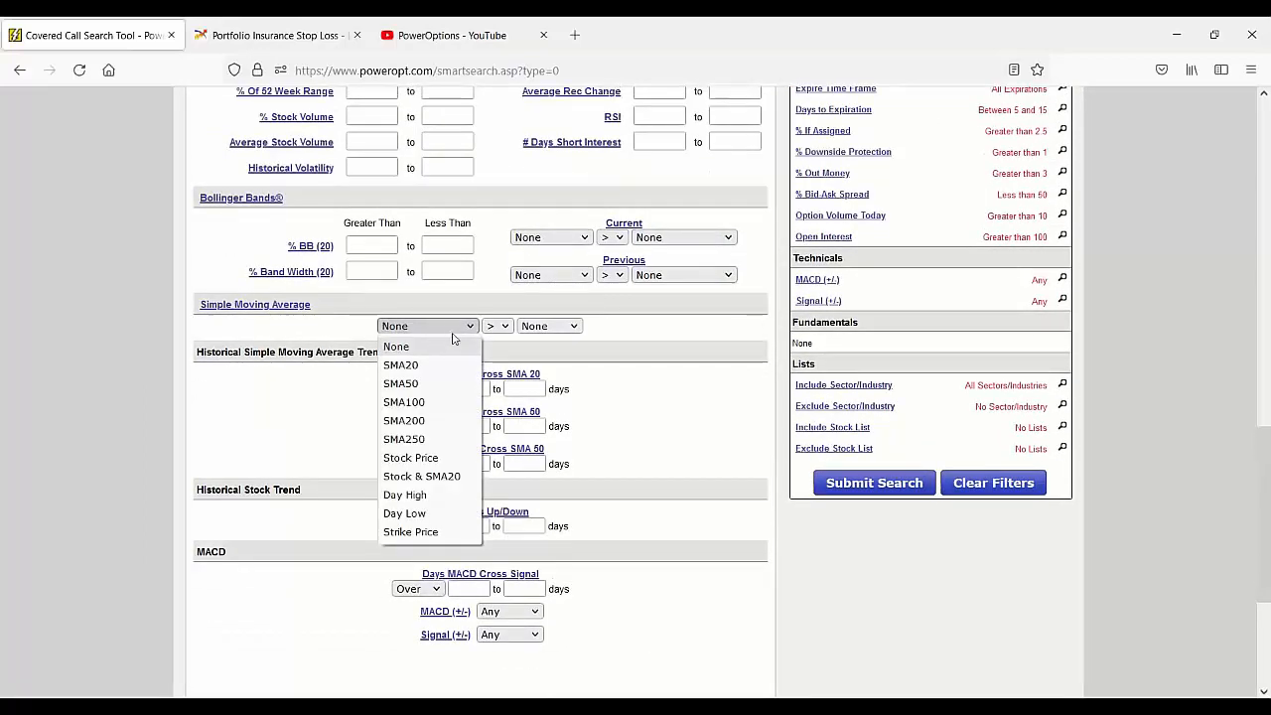
pyautogui.click(434, 457)
pyautogui.click(558, 327)
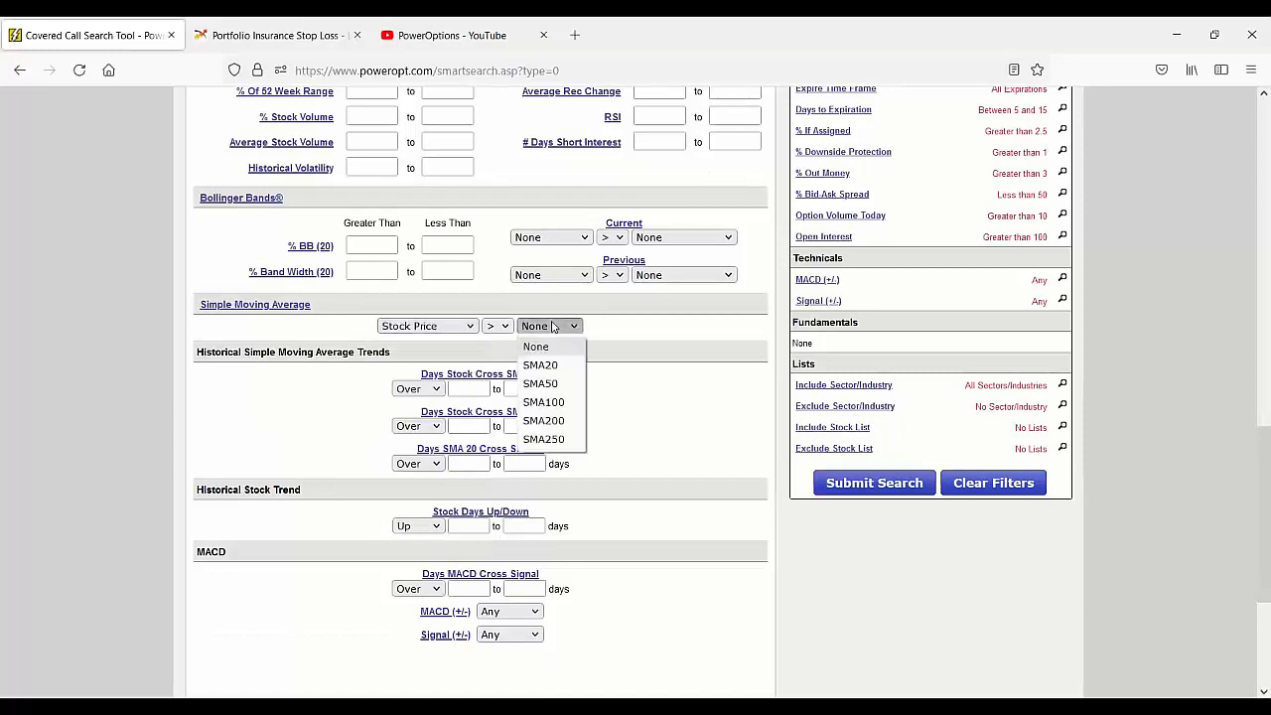
pyautogui.click(543, 366)
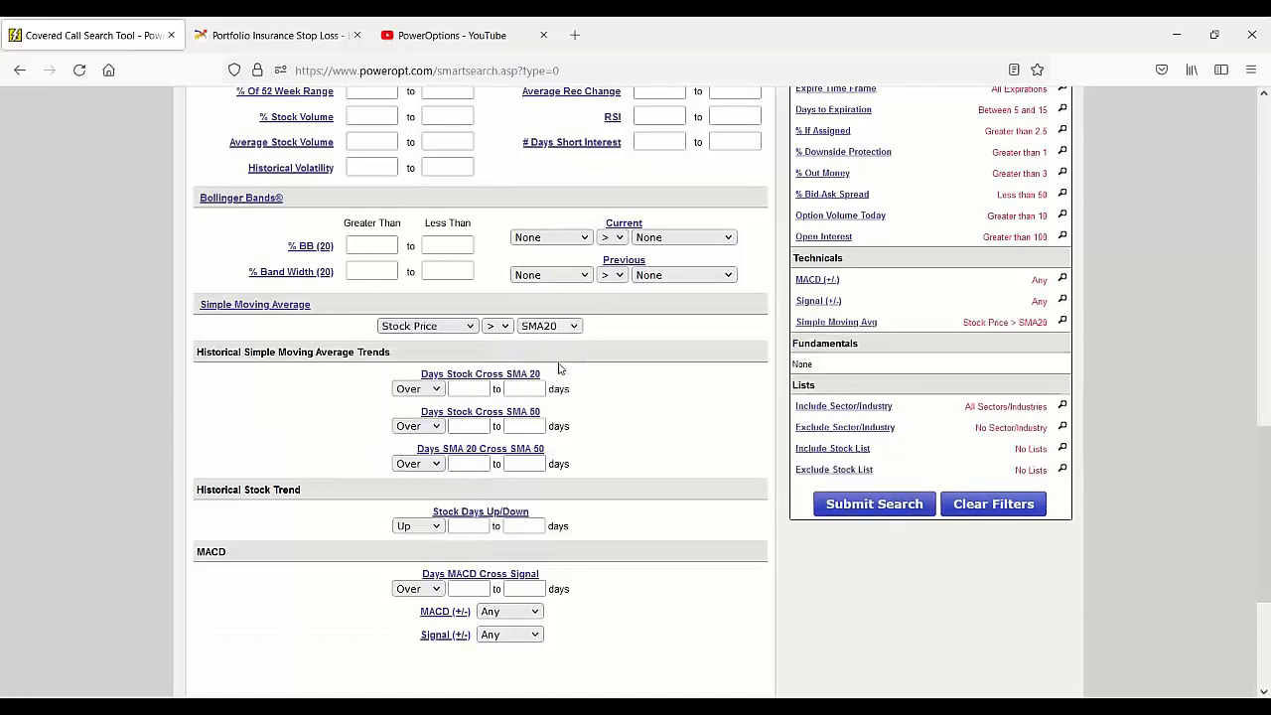
# - Set the Average Stock Volume filter to greater than 1000, checking the field's description for its units
pyautogui.scroll(2, 558, 368)
pyautogui.click(372, 235)
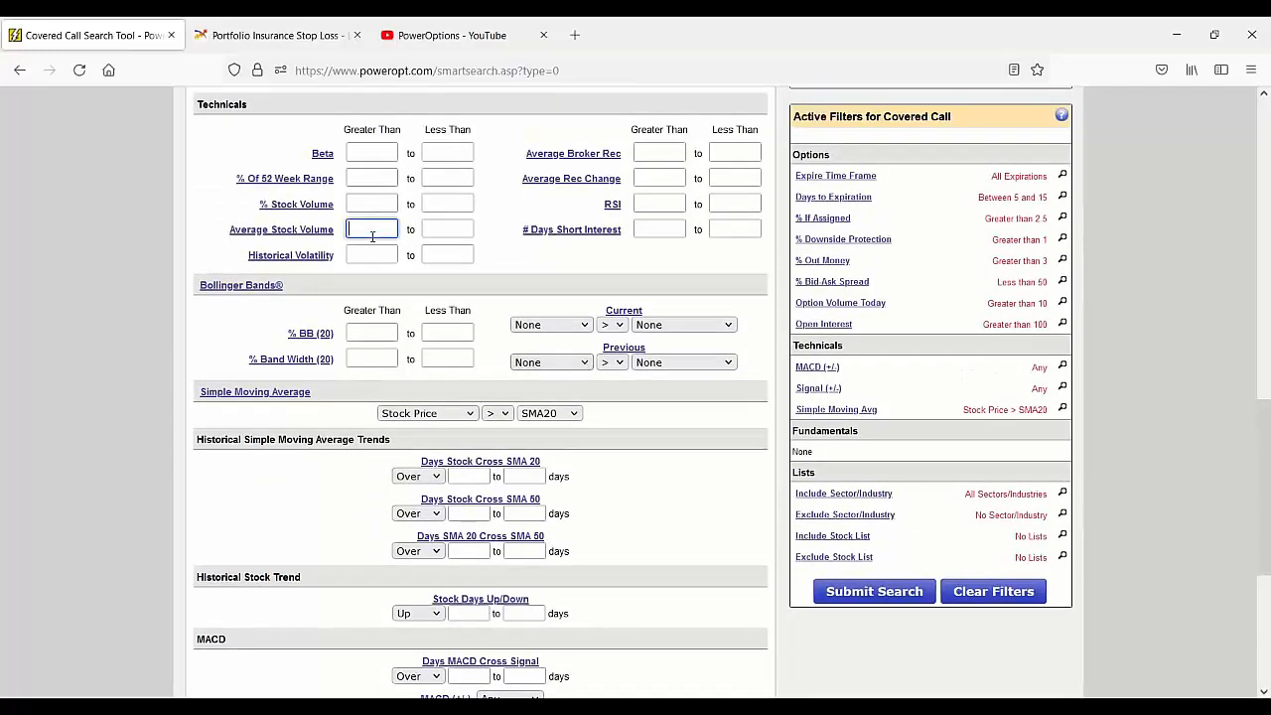
pyautogui.write('1')
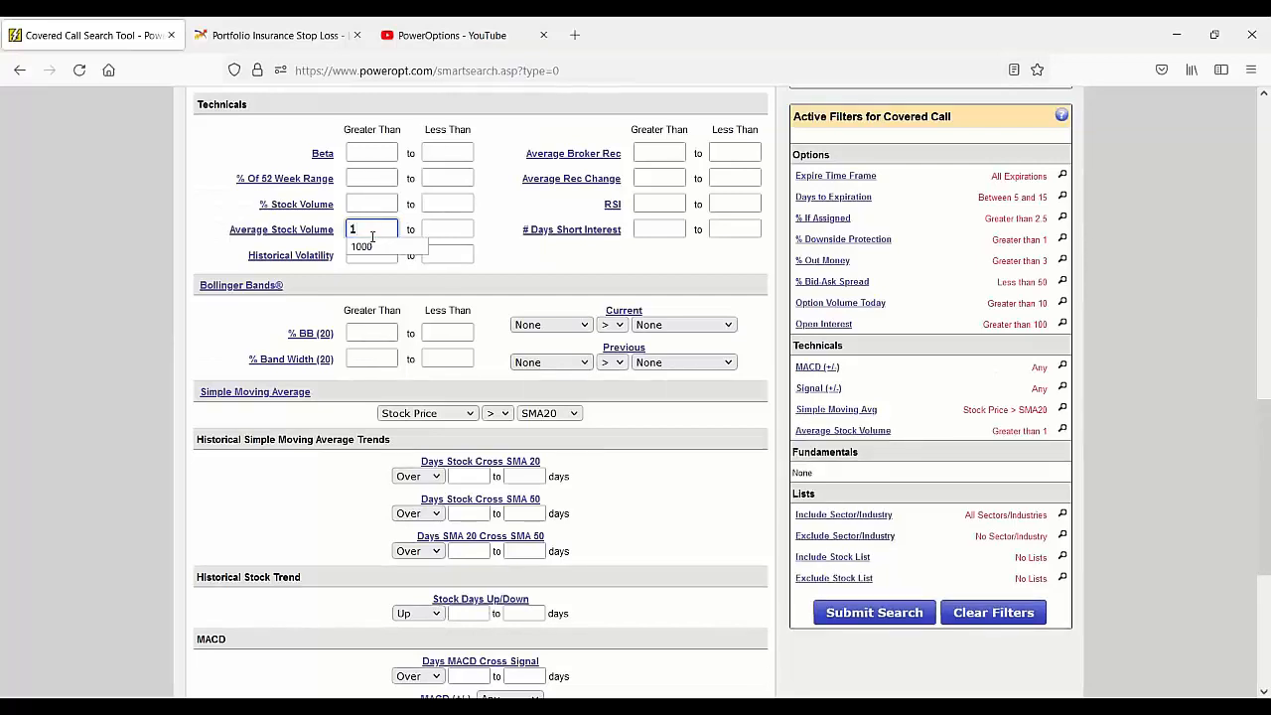
pyautogui.moveTo(295, 246)
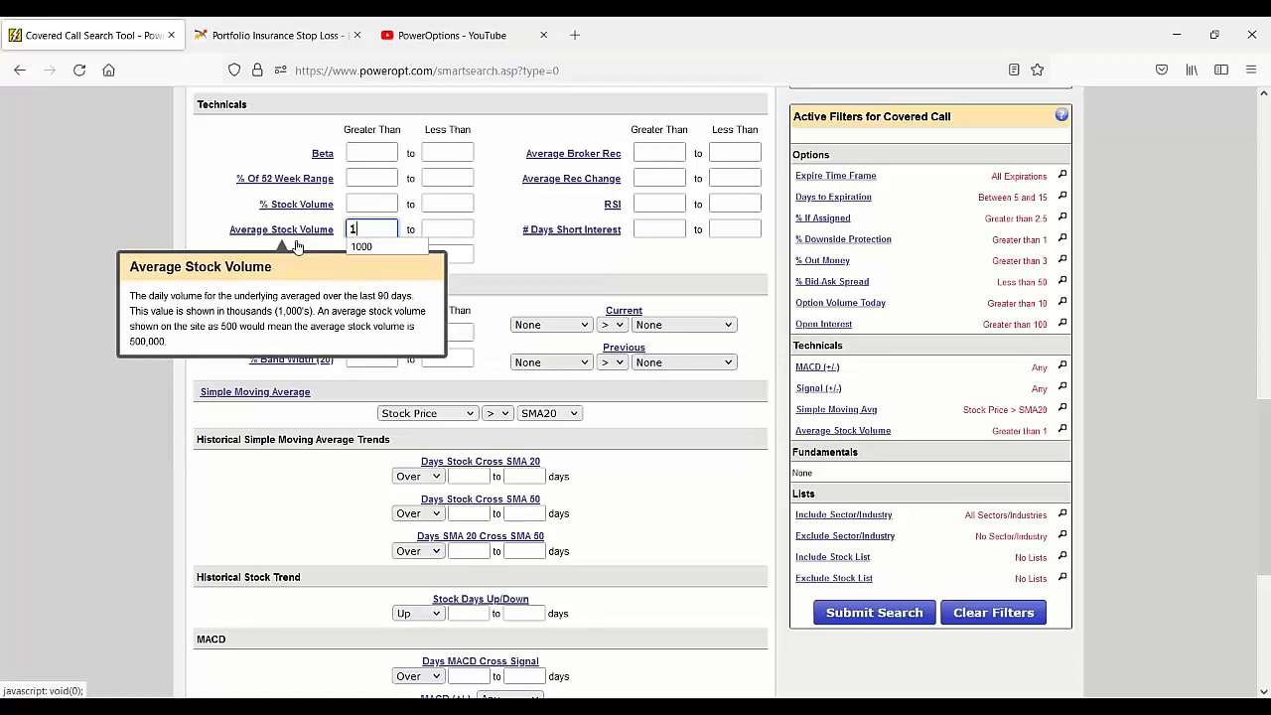
pyautogui.write('000')
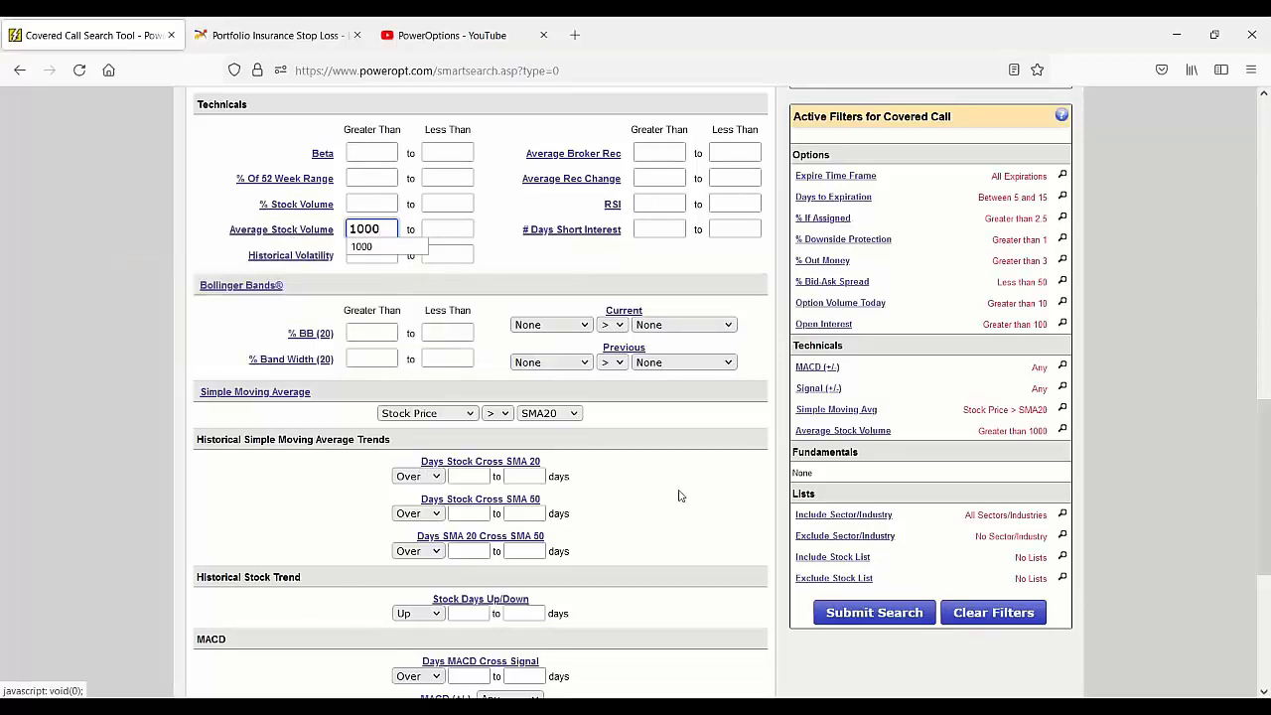
# - In the fundamental filters, set Stock Price greater than 5
pyautogui.scroll(-2, 645, 516)
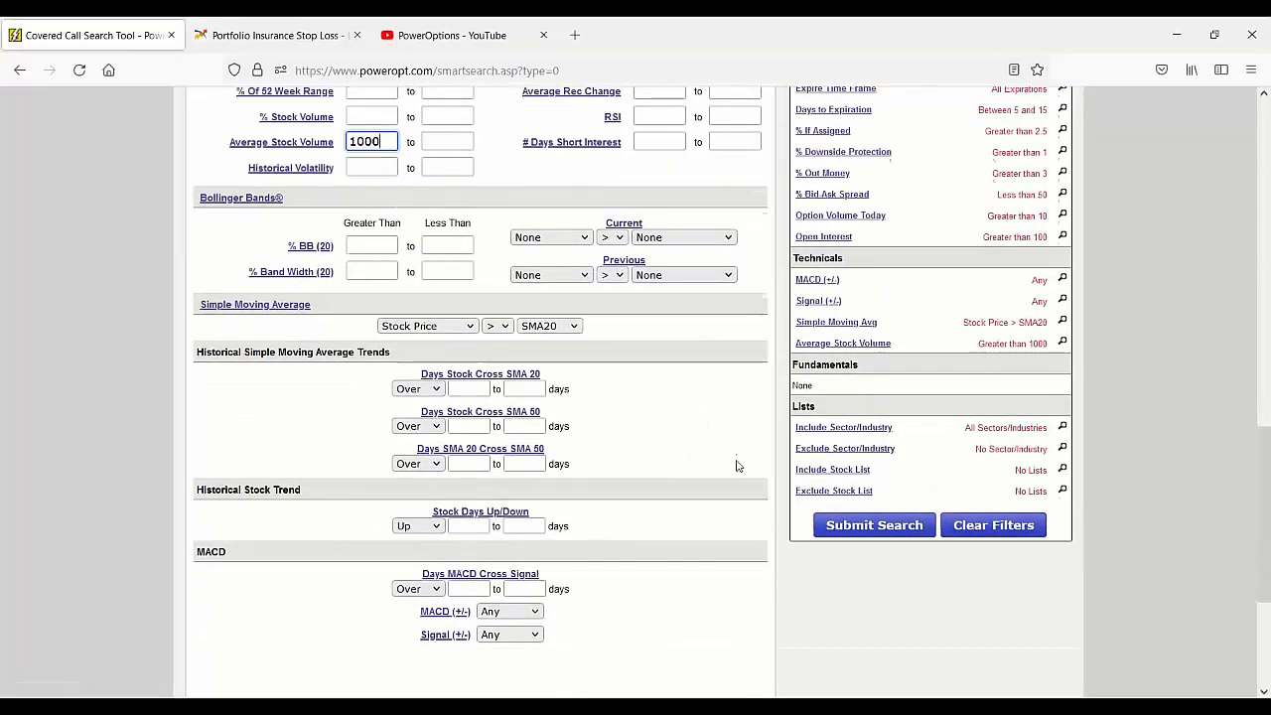
pyautogui.scroll(2, 737, 465)
pyautogui.scroll(2, 737, 465)
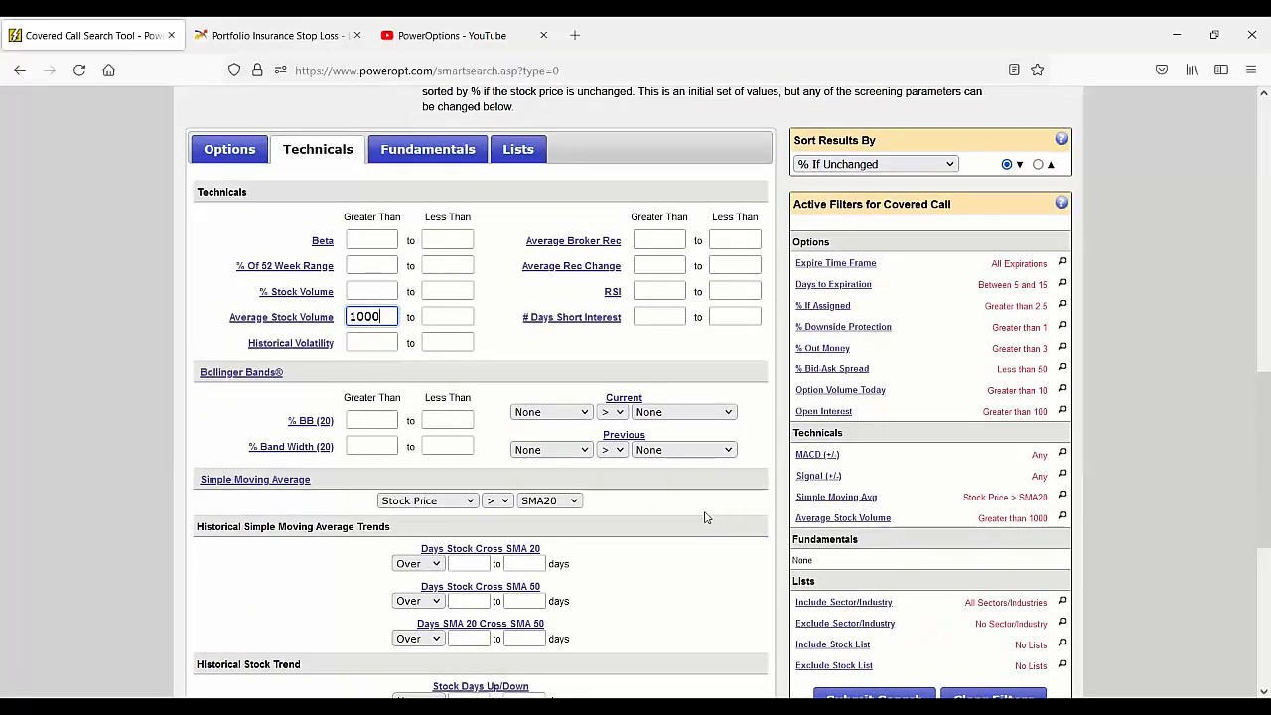
pyautogui.click(456, 155)
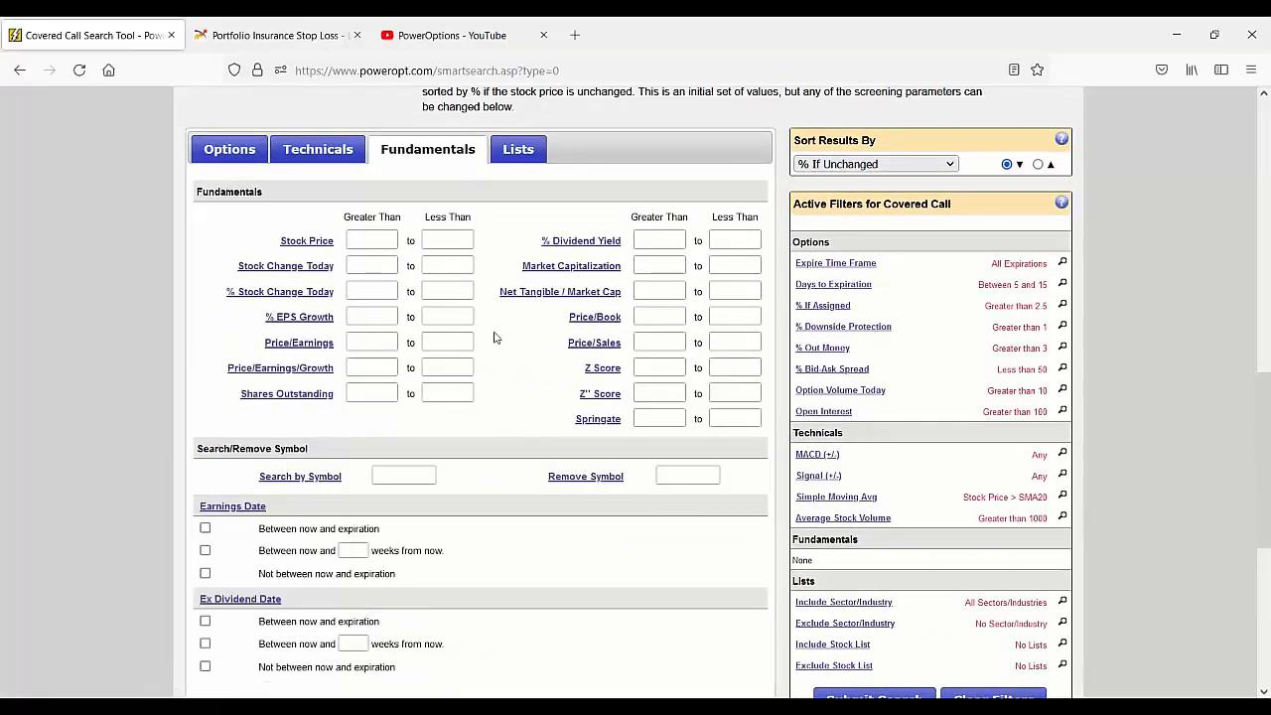
pyautogui.click(381, 239)
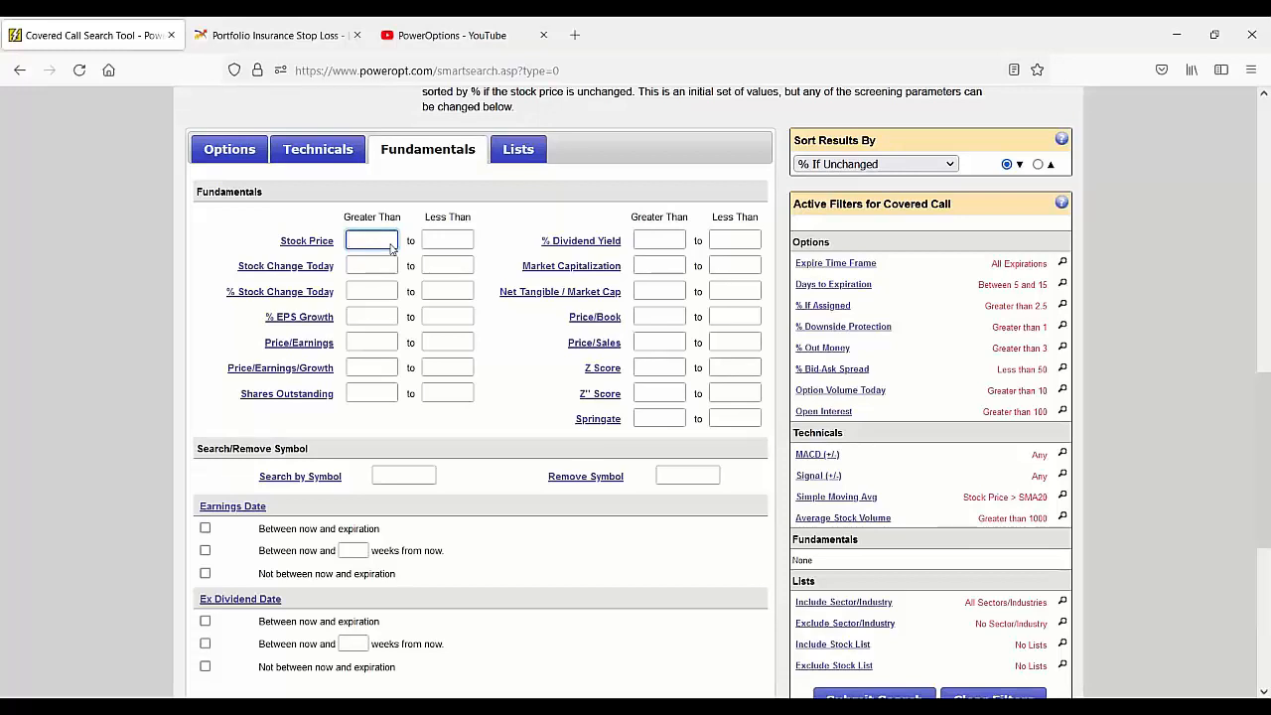
pyautogui.write('5')
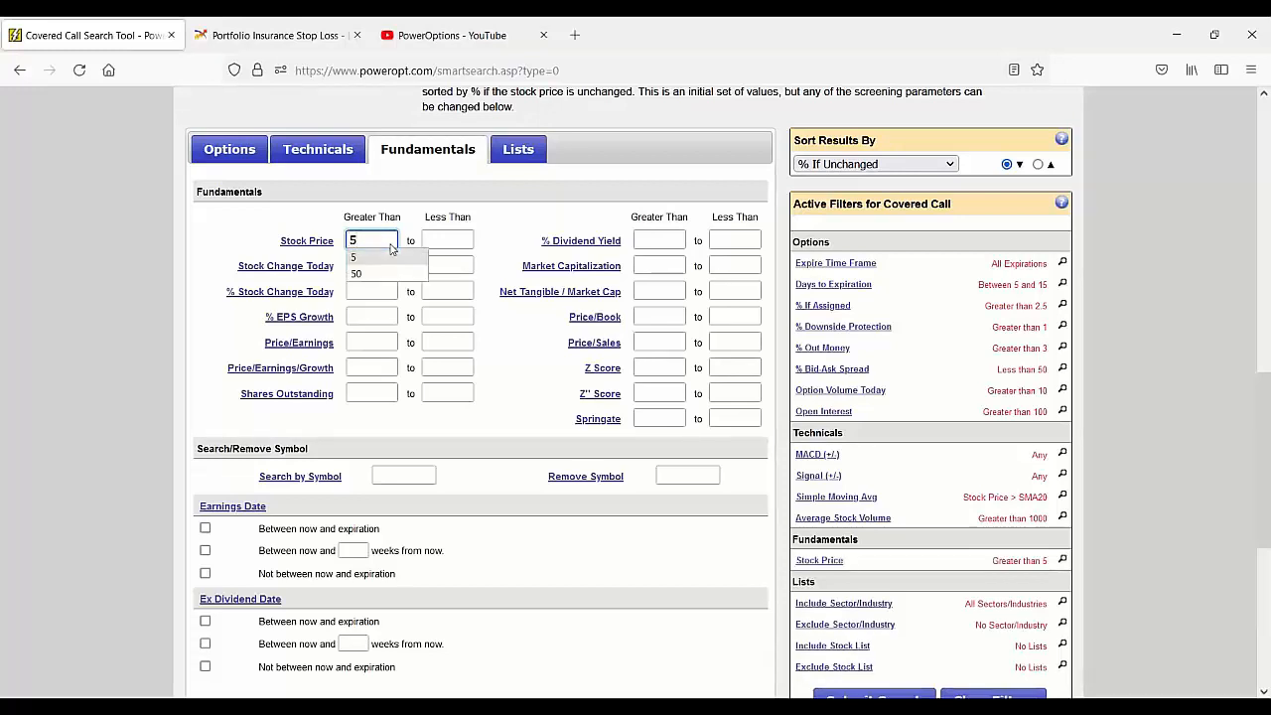
pyautogui.click(430, 239)
pyautogui.write('85')
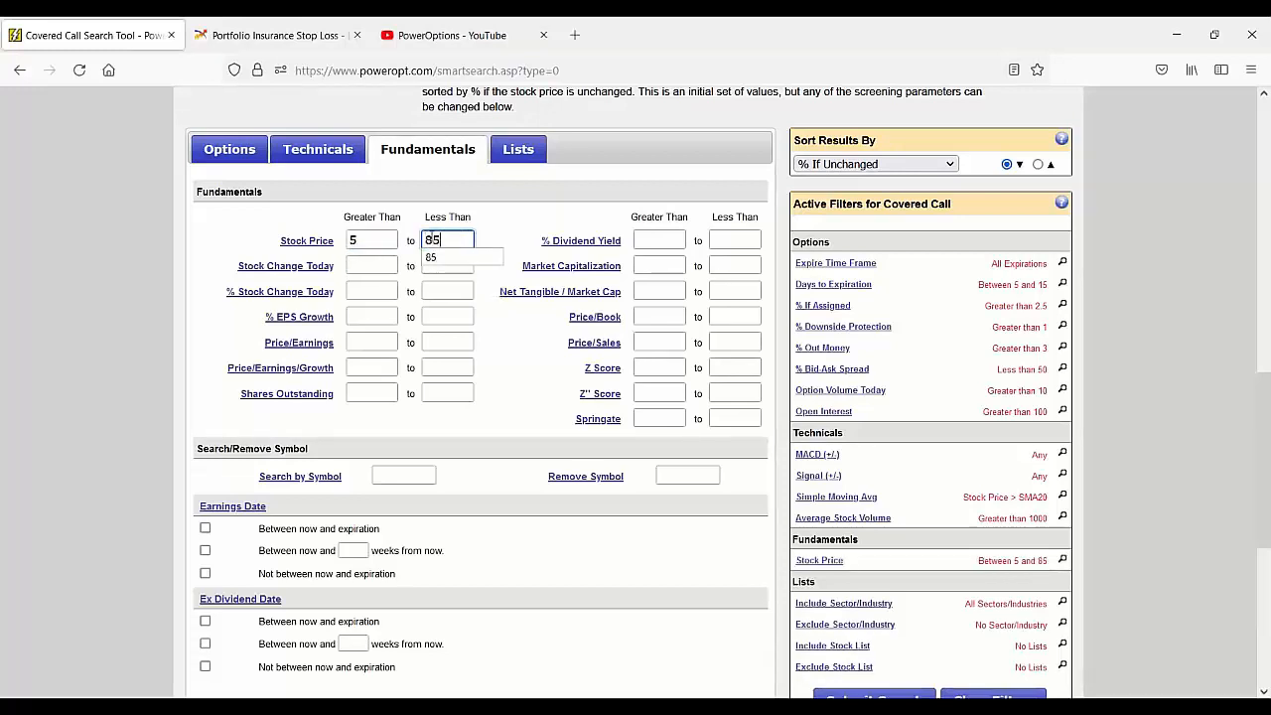
pyautogui.press('BackSpace')
pyautogui.press('BackSpace')
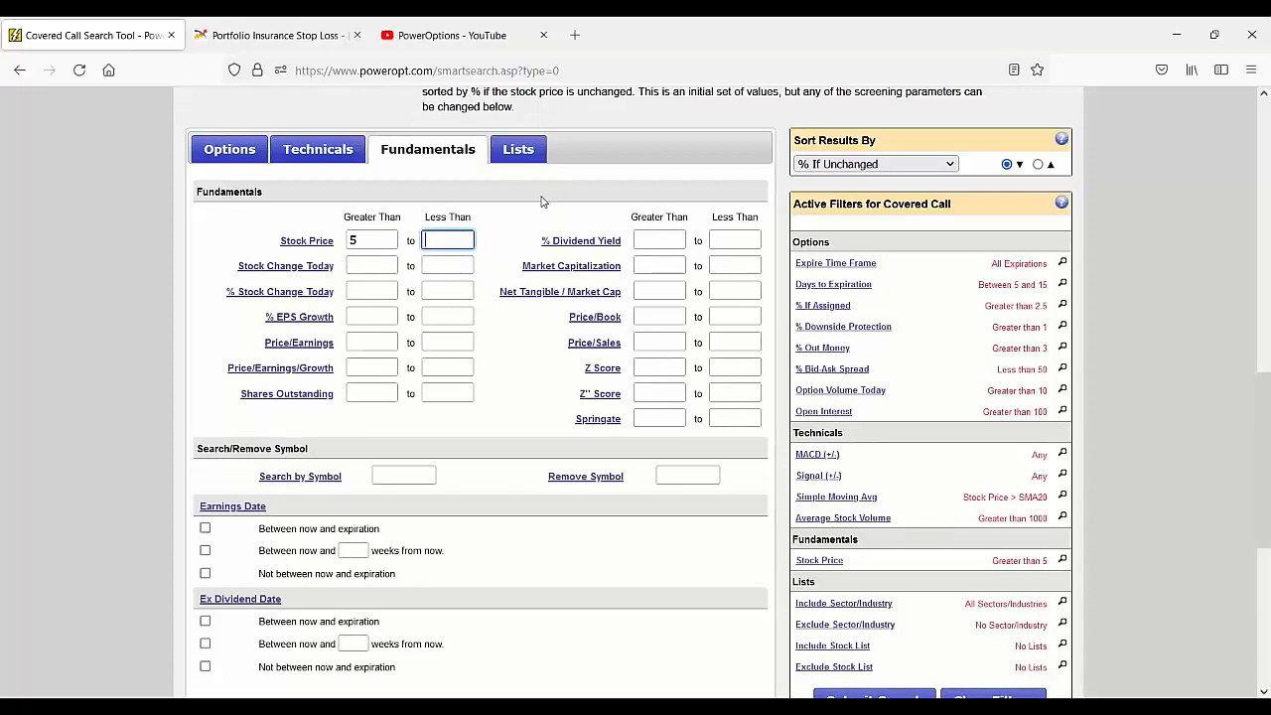
# - Set the Stock Price filter to greater than 40 and less than 400
pyautogui.click(386, 239)
pyautogui.press('BackSpace')
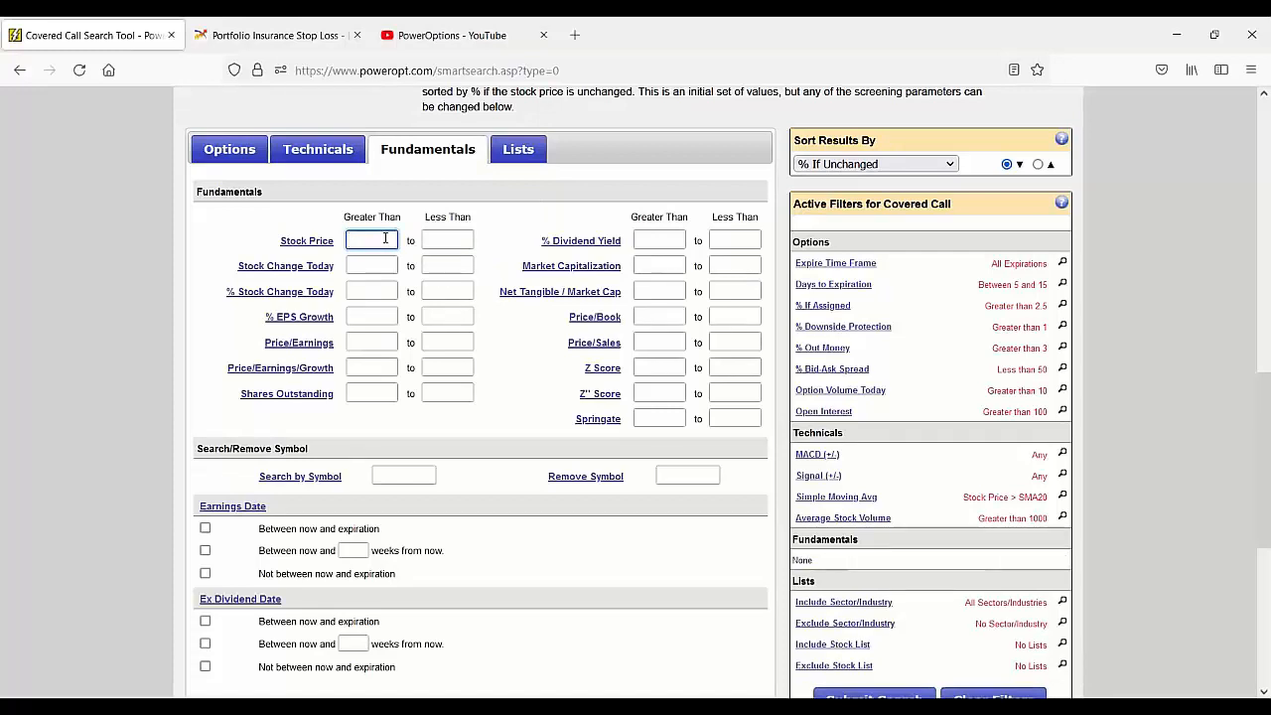
pyautogui.write('40')
pyautogui.click(447, 232)
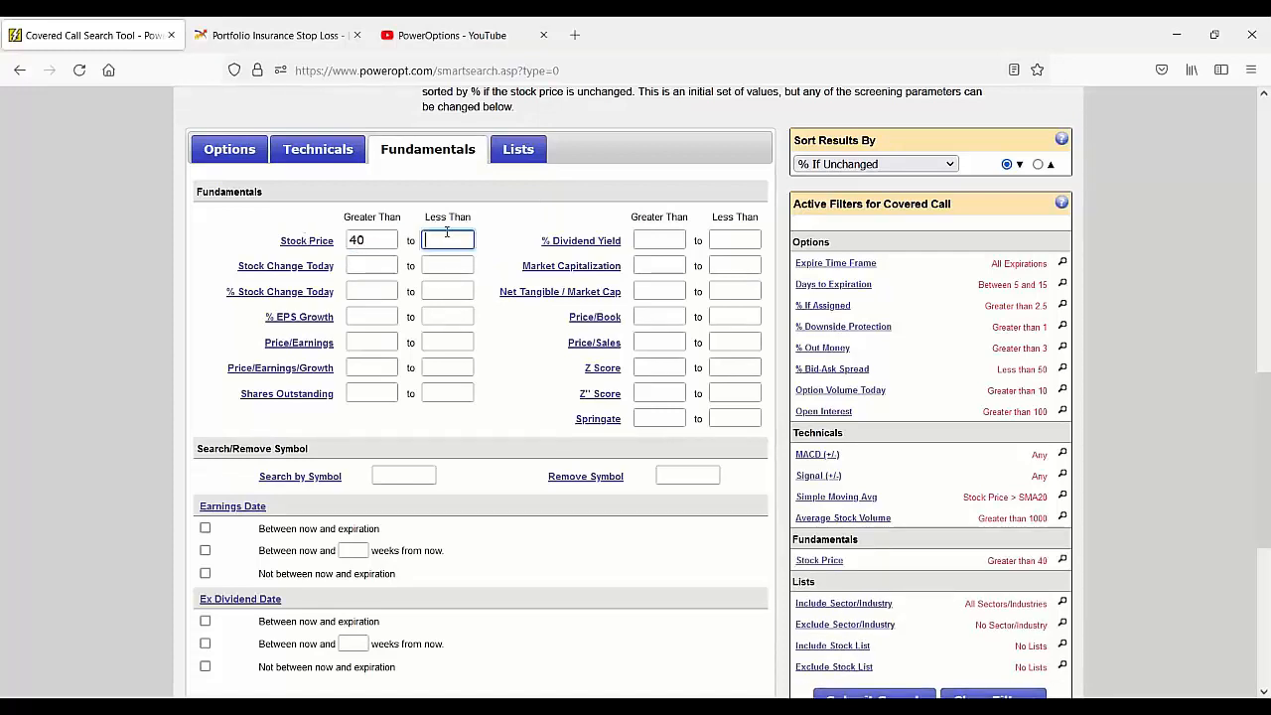
pyautogui.write('400')
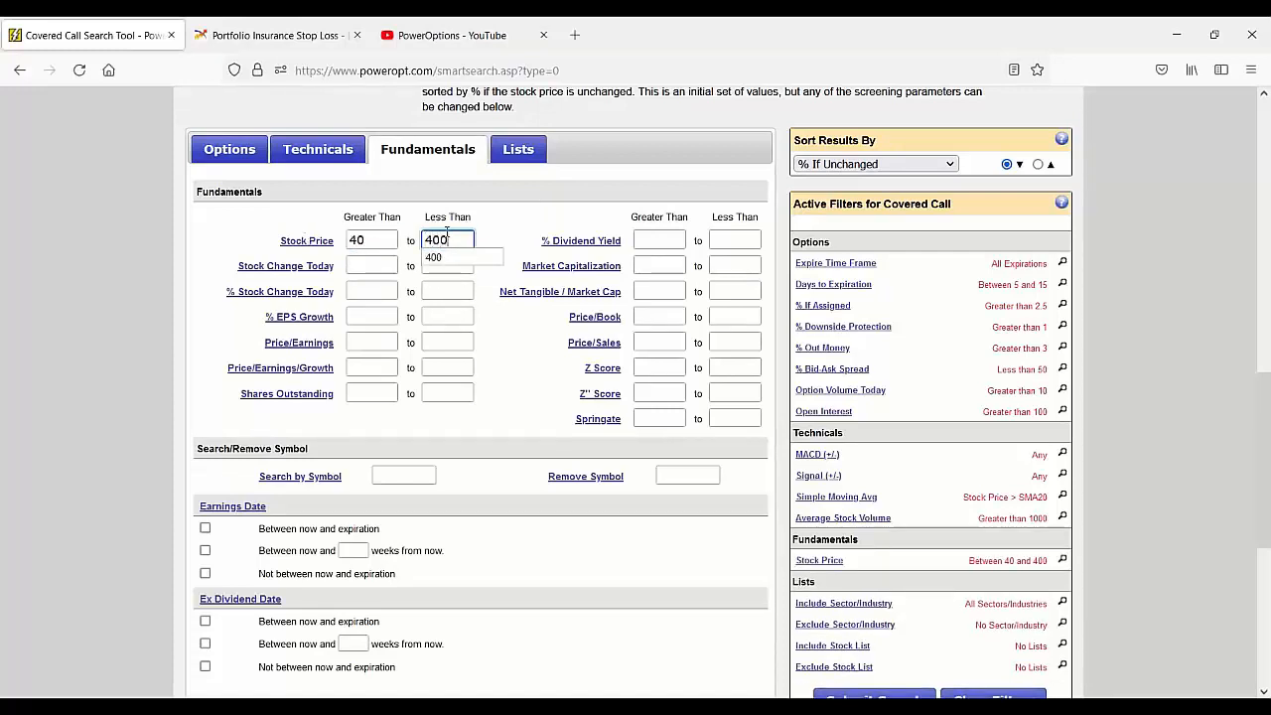
# - In the fundamental filters, set % Dividend Yield greater than 2 and % EPS Growth greater than 5
pyautogui.click(645, 244)
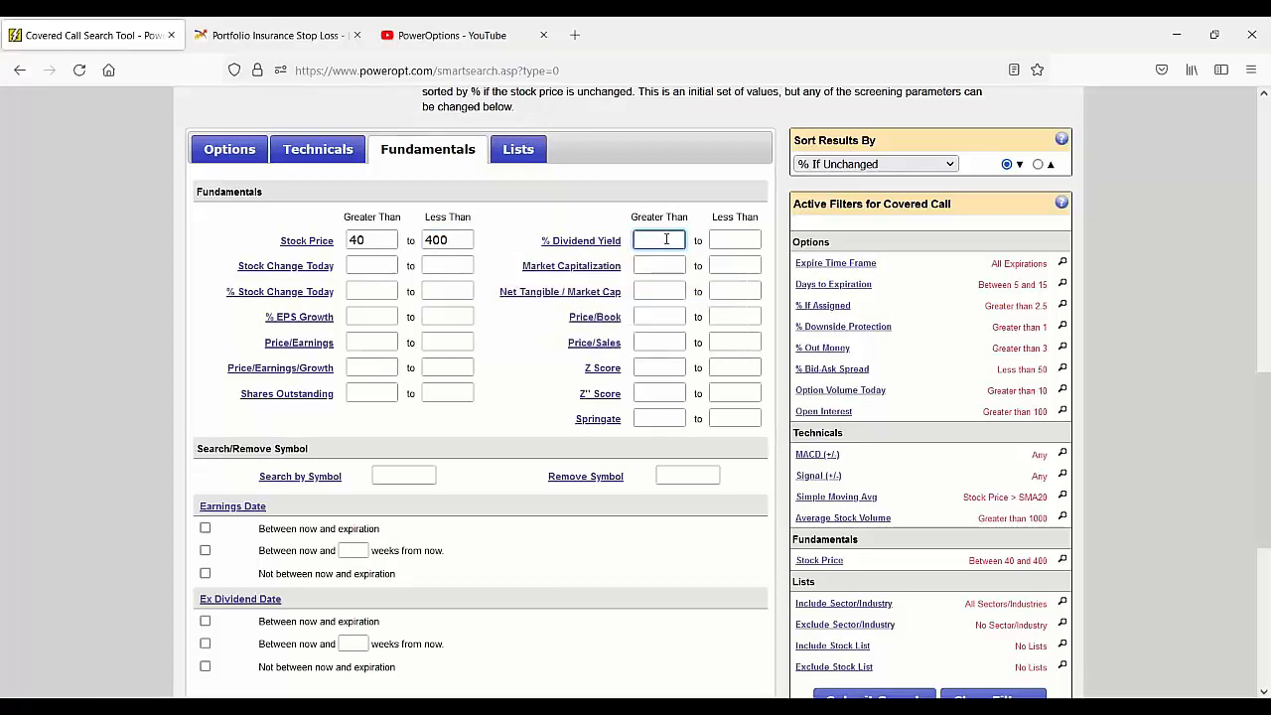
pyautogui.write('2')
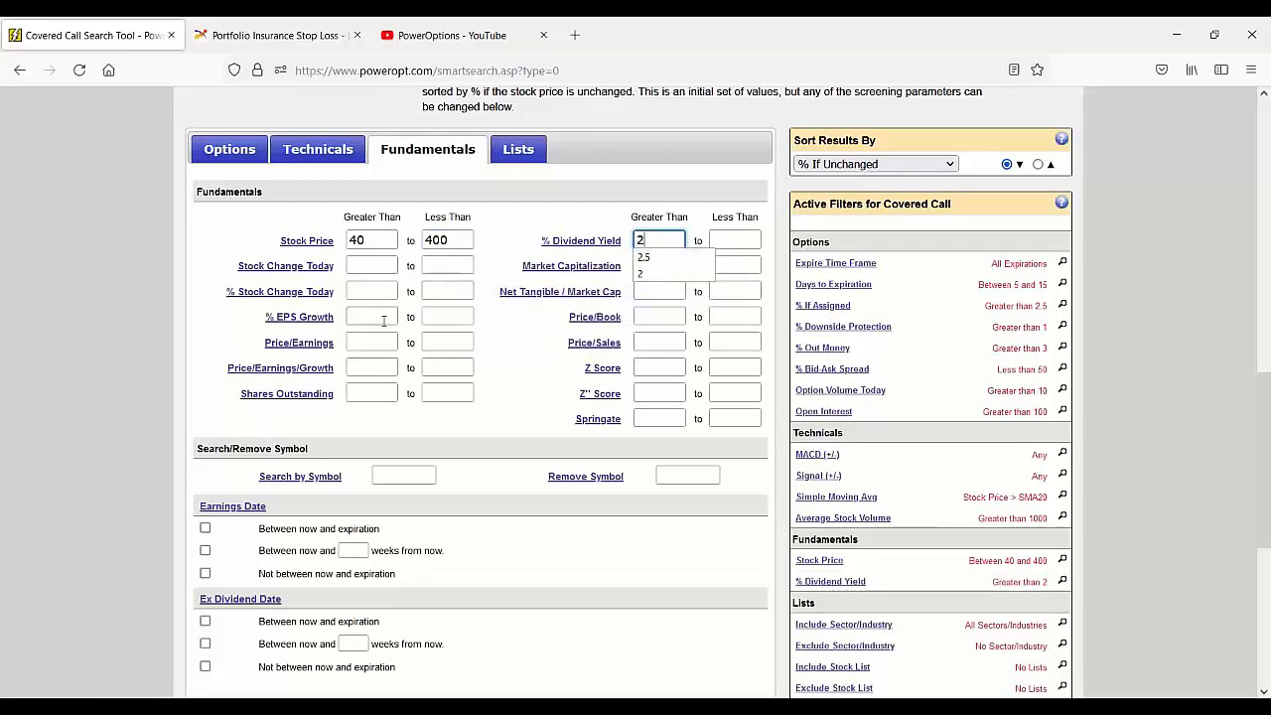
pyautogui.click(384, 320)
pyautogui.write('5')
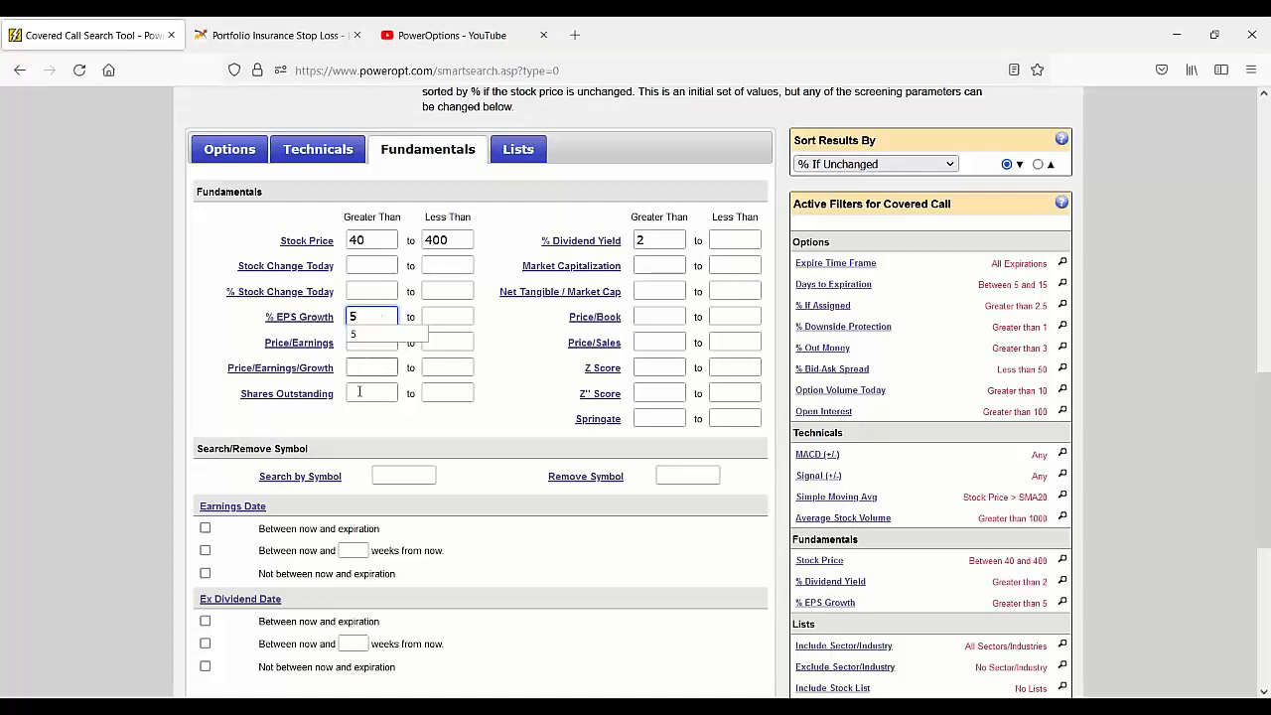
# - Restrict the Earnings Date filter to stocks whose earnings are not between now and expiration
pyautogui.scroll(-2, 199, 496)
pyautogui.click(205, 486)
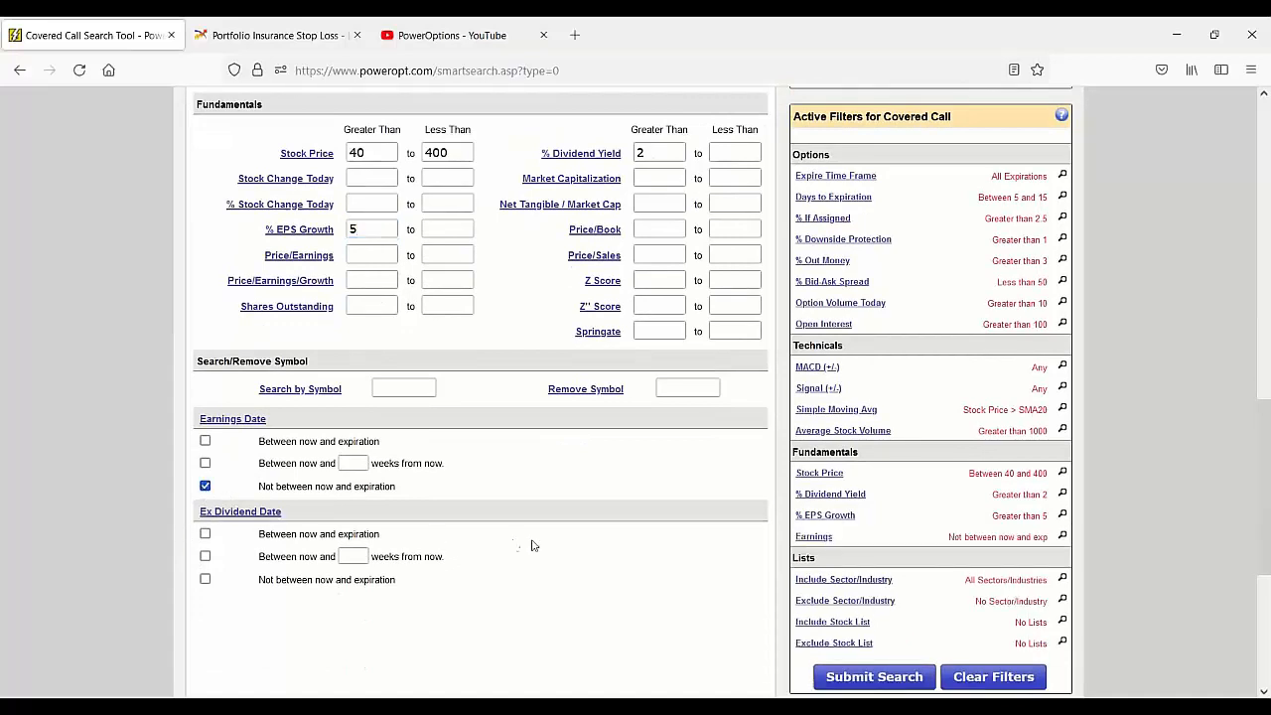
pyautogui.scroll(-2, 556, 542)
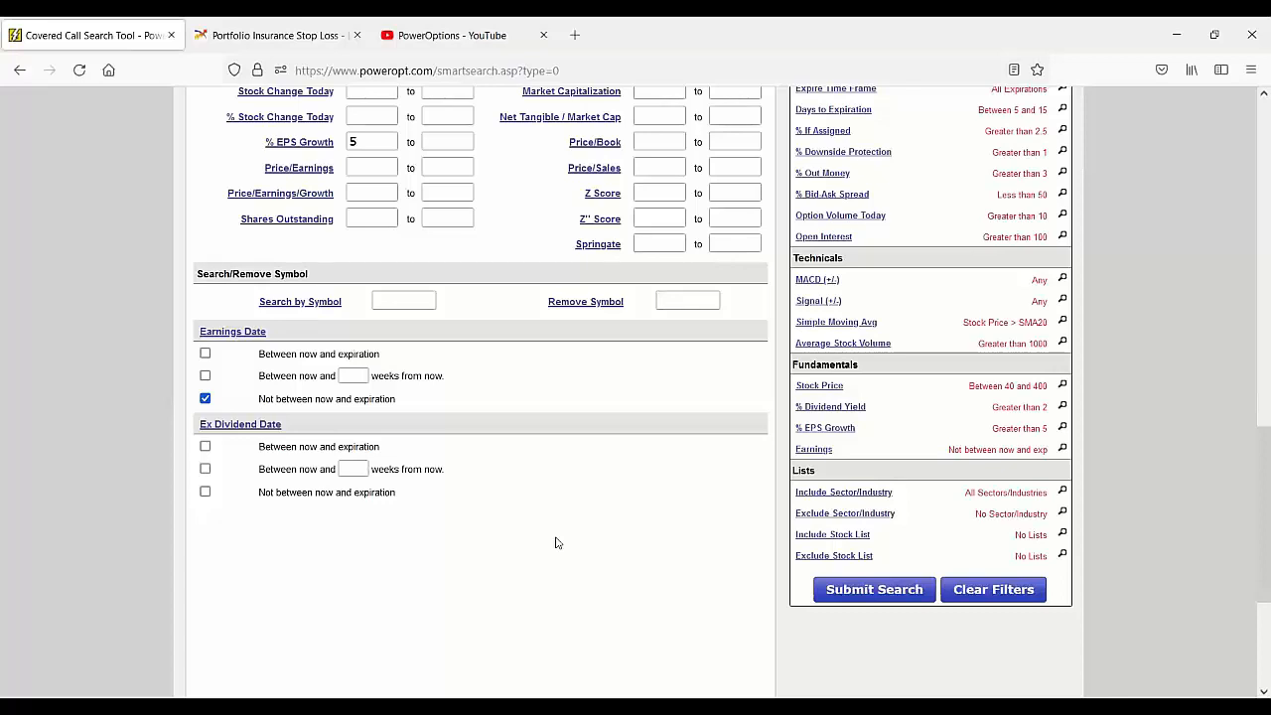
# - Review the stock volume and fundamental entries in the active filters summary, and submit the covered call search
pyautogui.scroll(2, 357, 490)
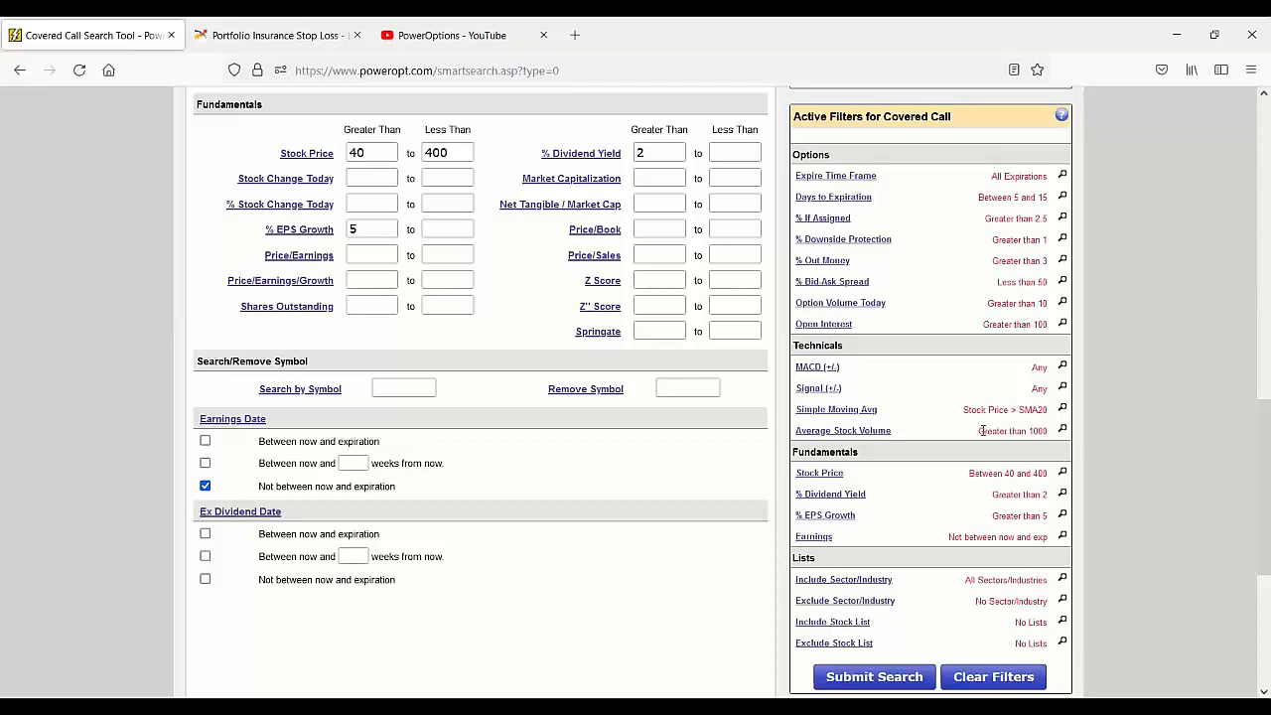
pyautogui.moveTo(979, 431); pyautogui.dragTo(1050, 431)
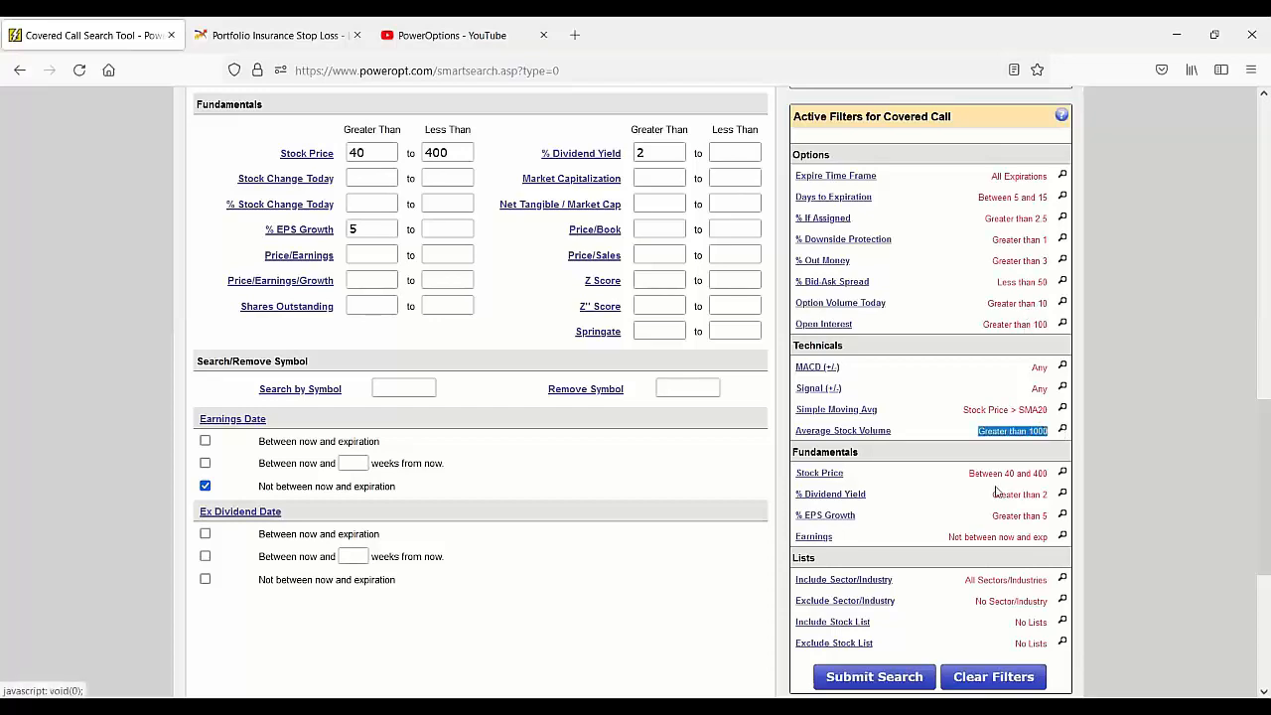
pyautogui.click(961, 488)
pyautogui.moveTo(960, 488); pyautogui.dragTo(991, 522)
pyautogui.click(971, 507)
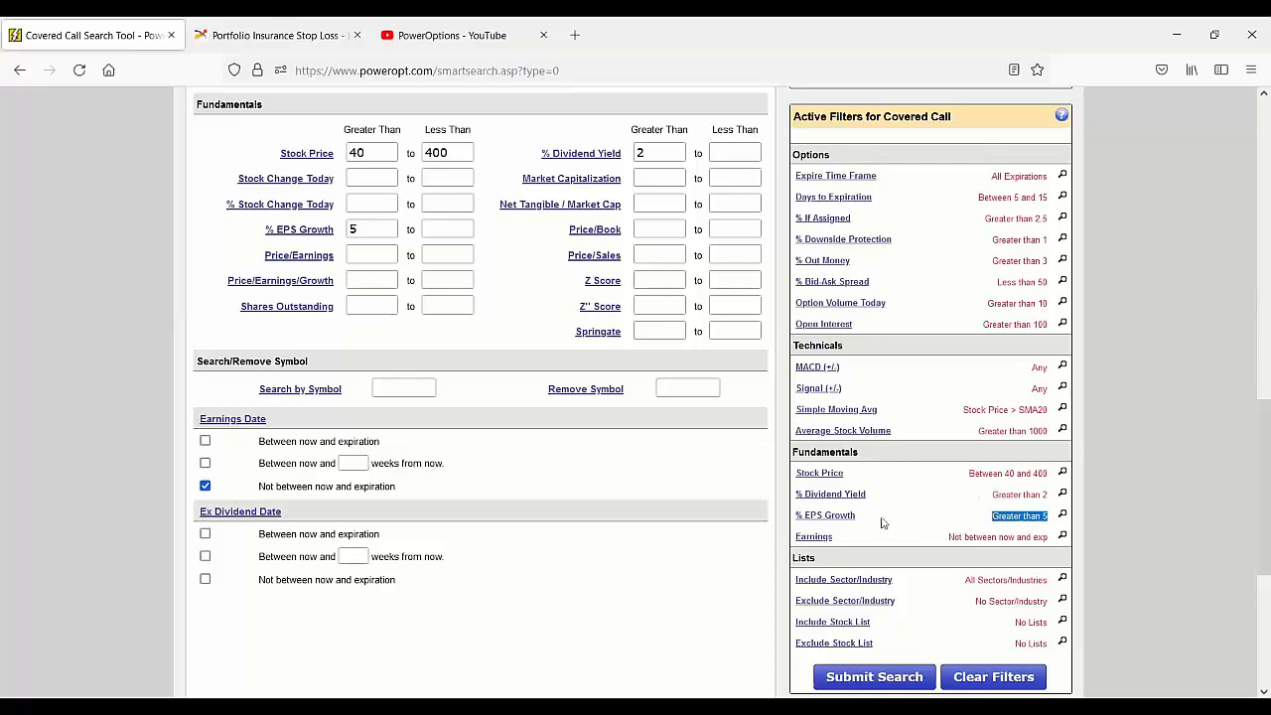
pyautogui.click(874, 676)
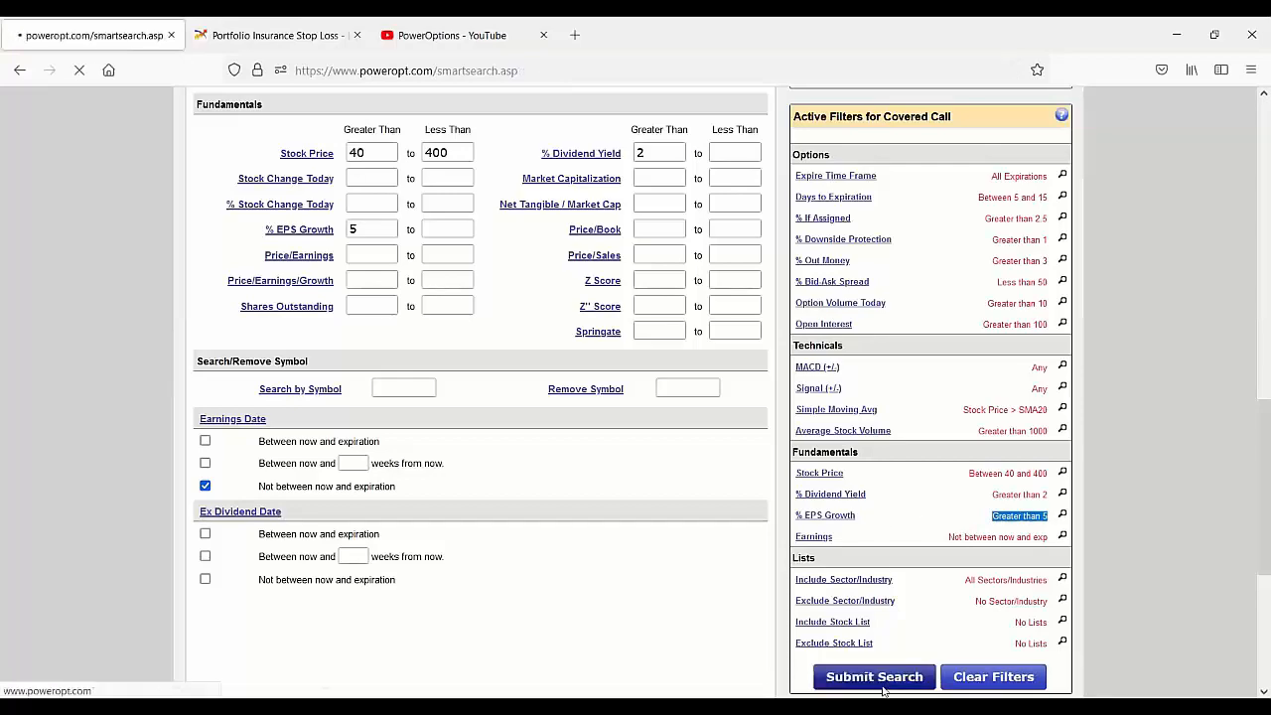
# - Remove the "Not between now and expiration" Earnings Date condition from the fundamental filters and resubmit the search
pyautogui.scroll(-5, 645, 554)
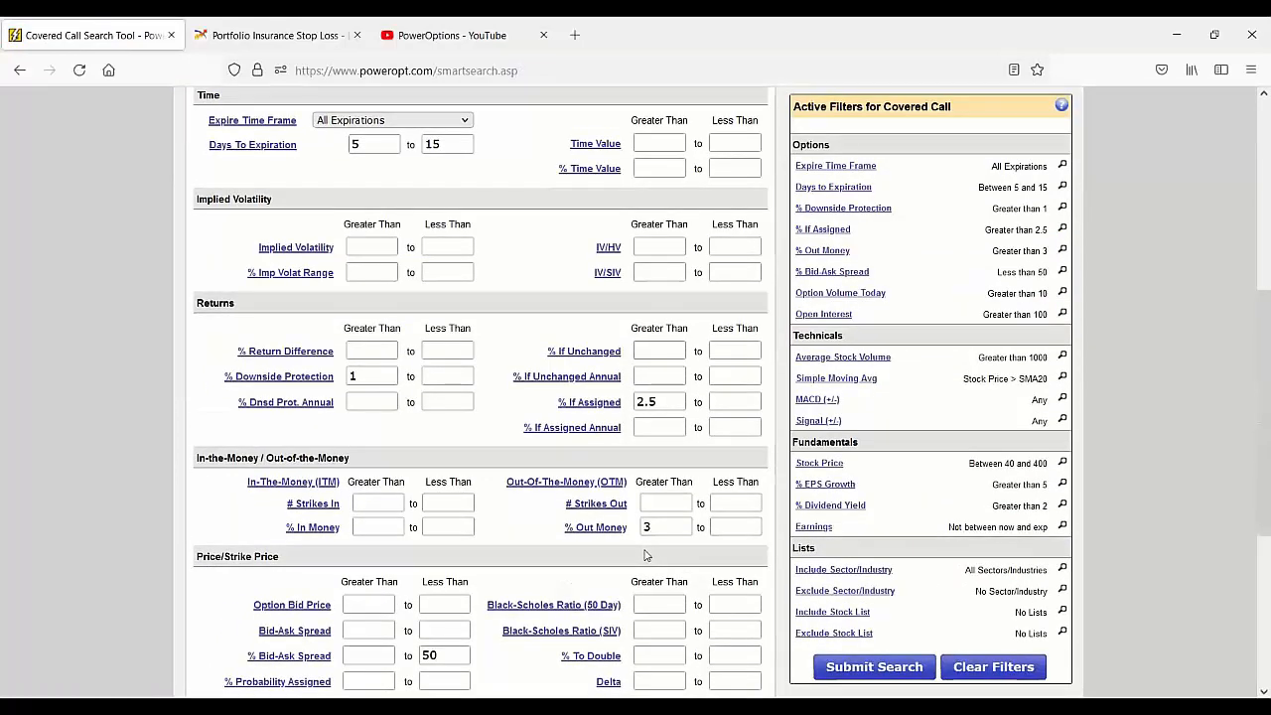
pyautogui.scroll(1, 646, 554)
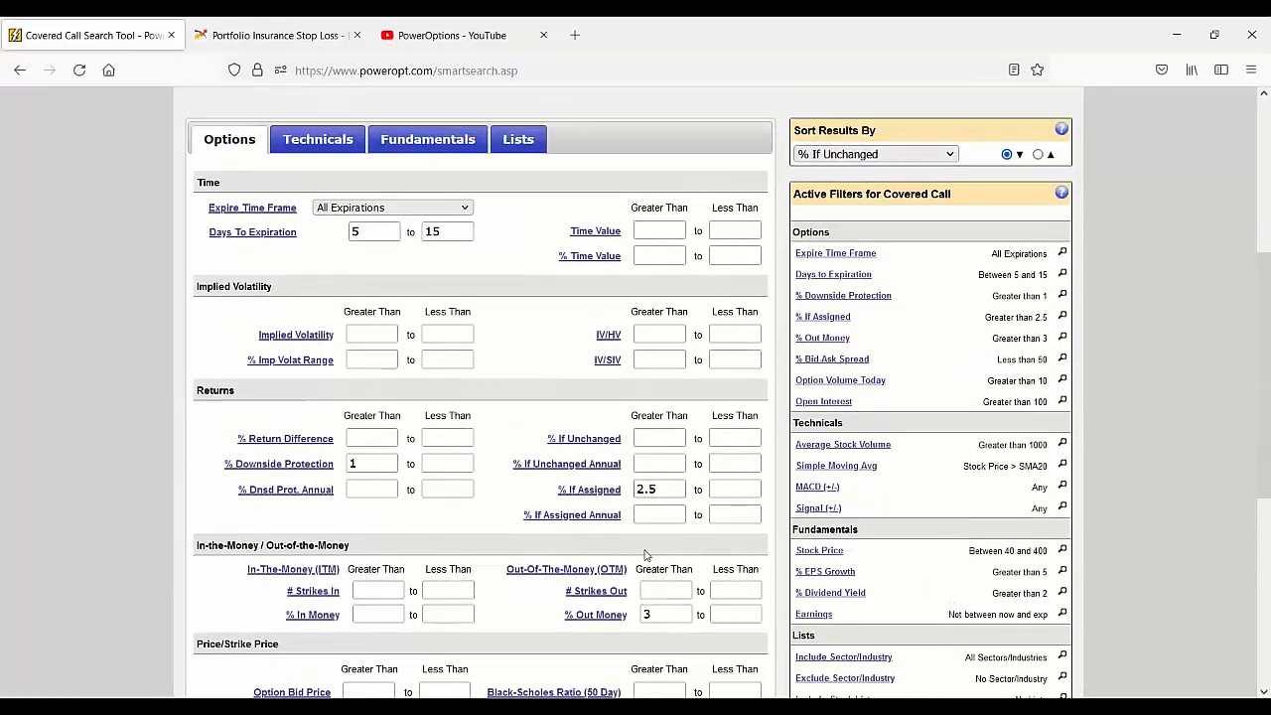
pyautogui.click(453, 146)
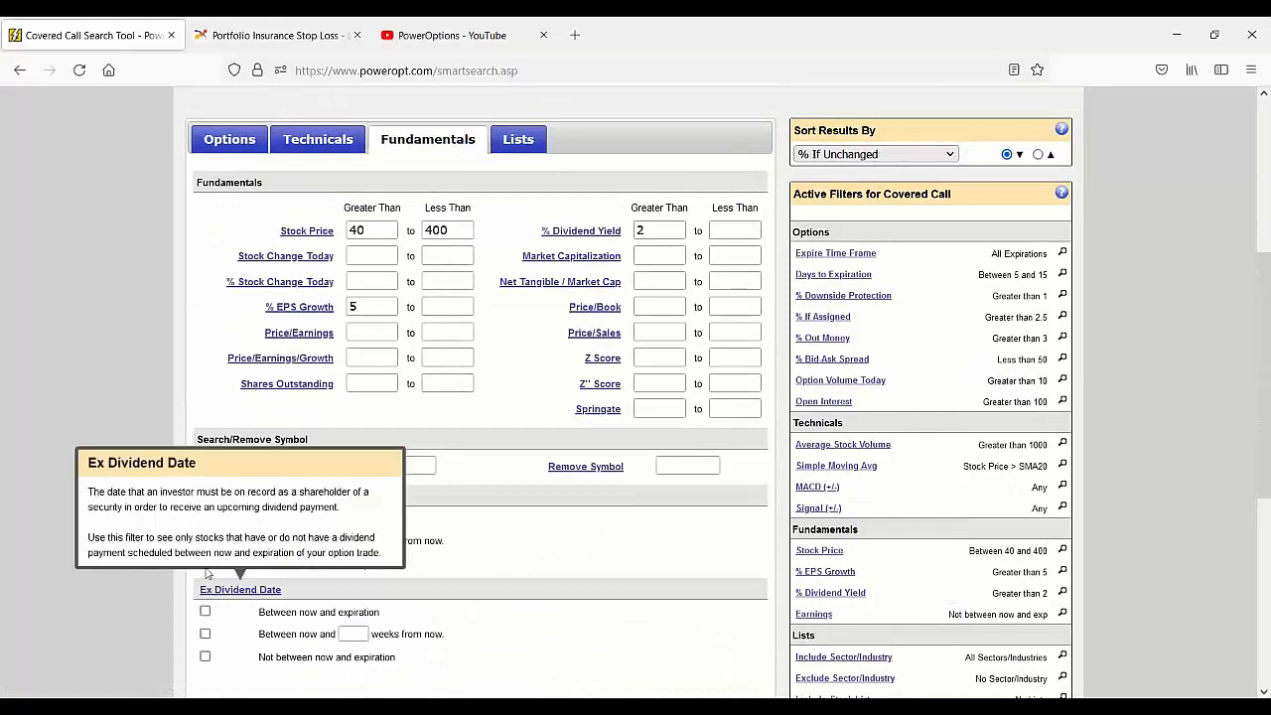
pyautogui.click(205, 563)
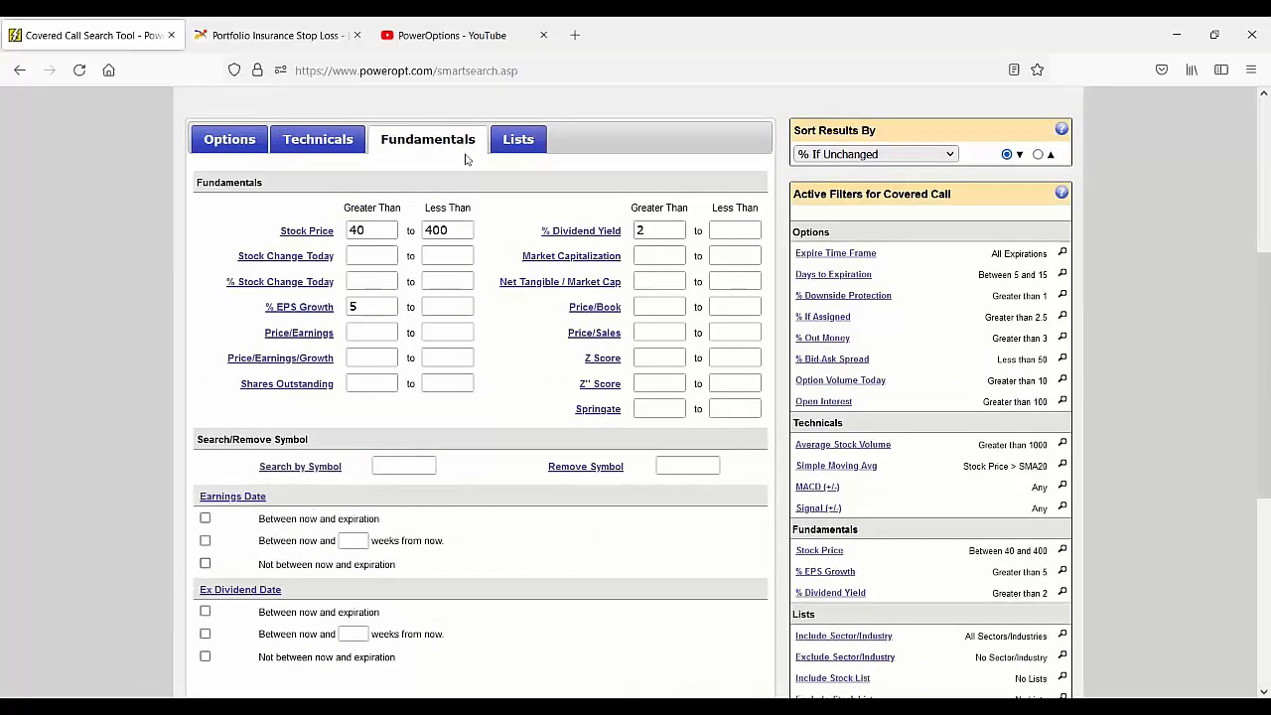
pyautogui.scroll(-3, 639, 344)
pyautogui.click(840, 470)
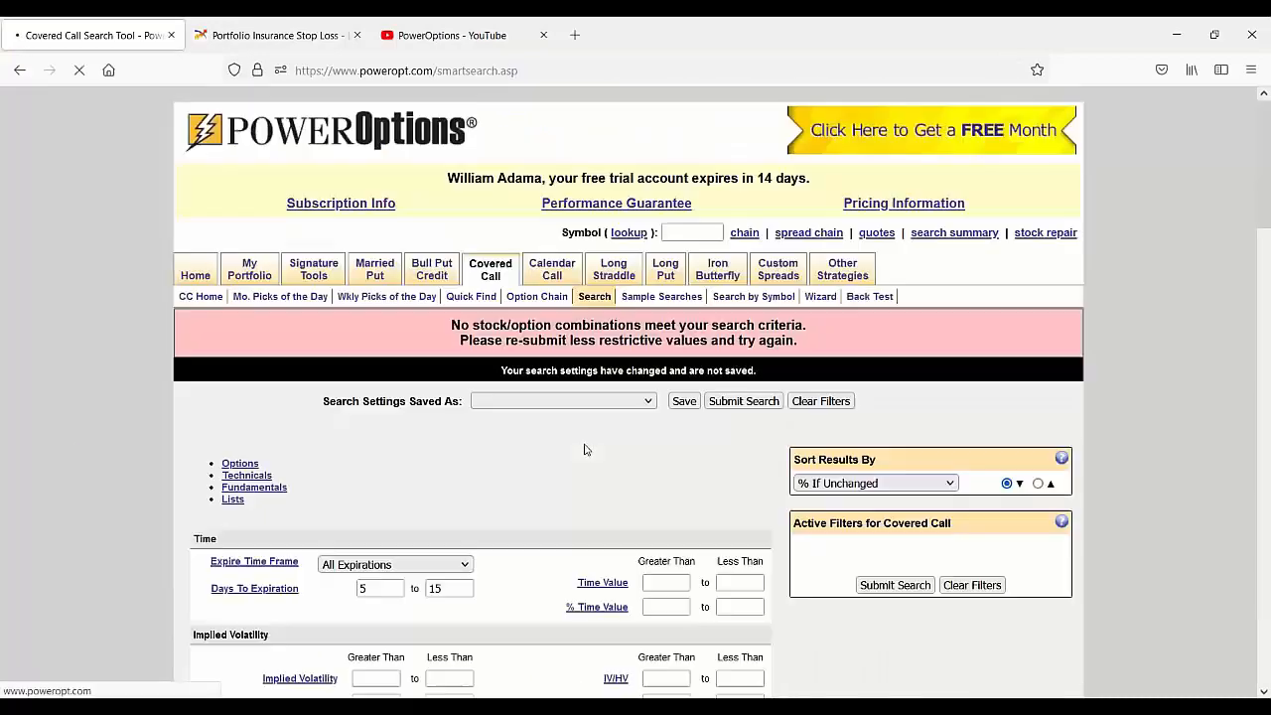
# - Loosen the liquidity criteria by setting Option Volume Today to greater than 0
pyautogui.scroll(-1, 585, 450)
pyautogui.scroll(-2, 585, 449)
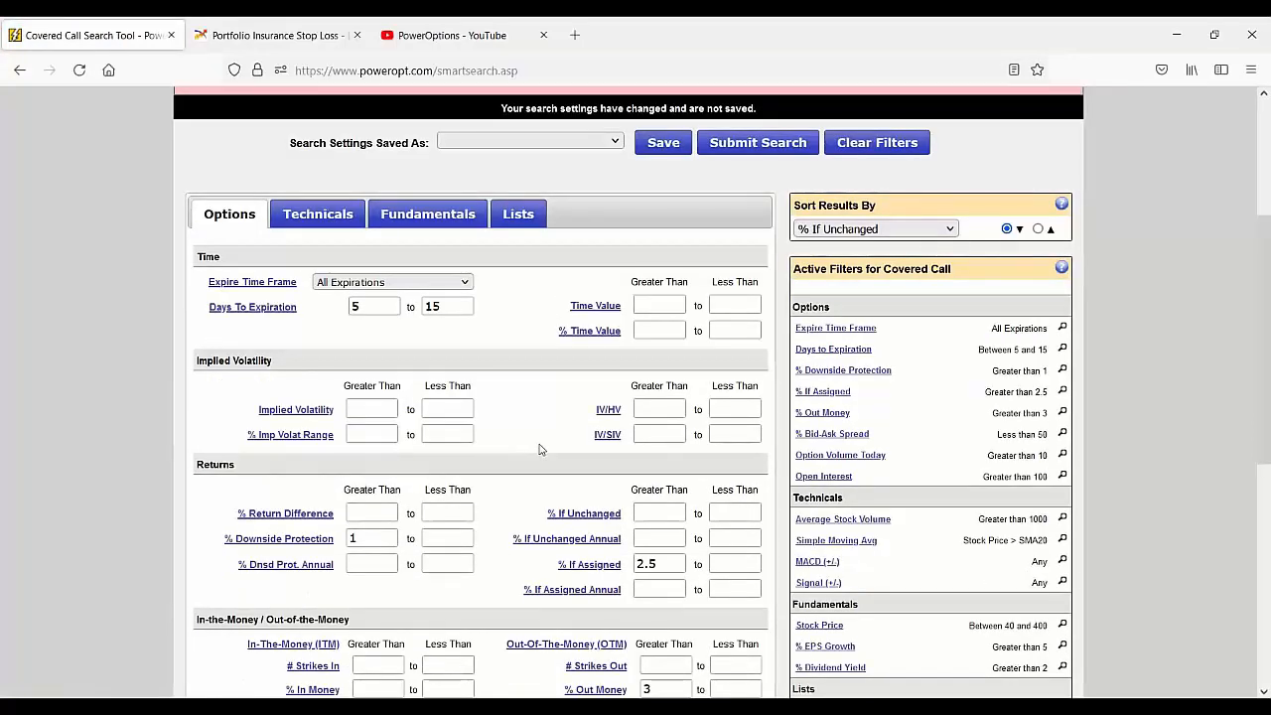
pyautogui.scroll(-3, 542, 445)
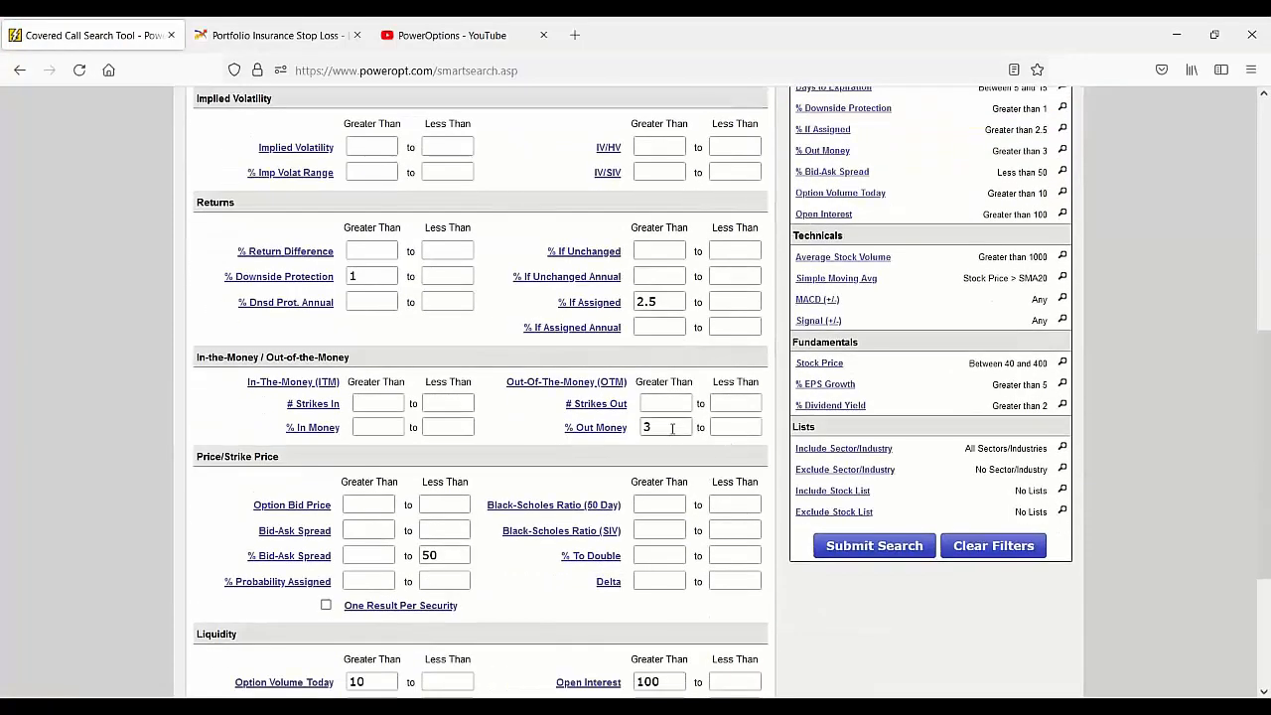
pyautogui.click(374, 681)
pyautogui.press('BackSpace')
pyautogui.press('BackSpace')
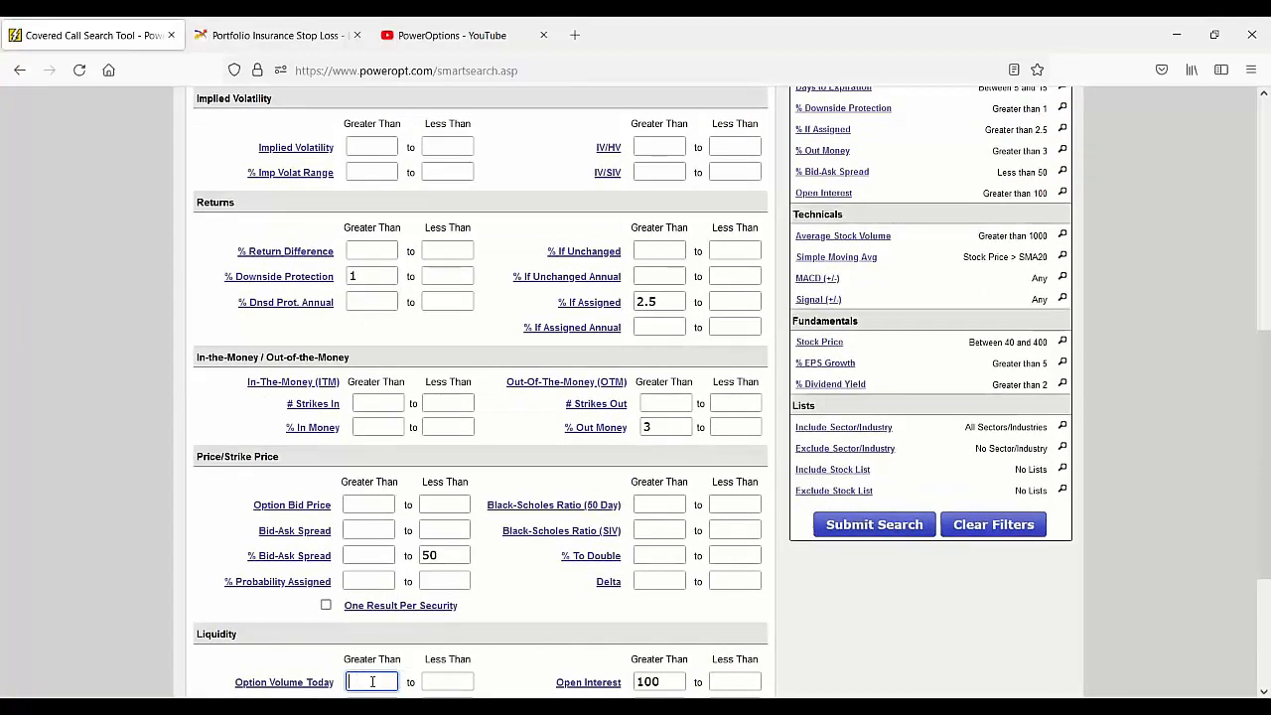
pyautogui.write('0')
# - Set % Out Money to greater than 1 and submit the covered call search again
pyautogui.click(673, 427)
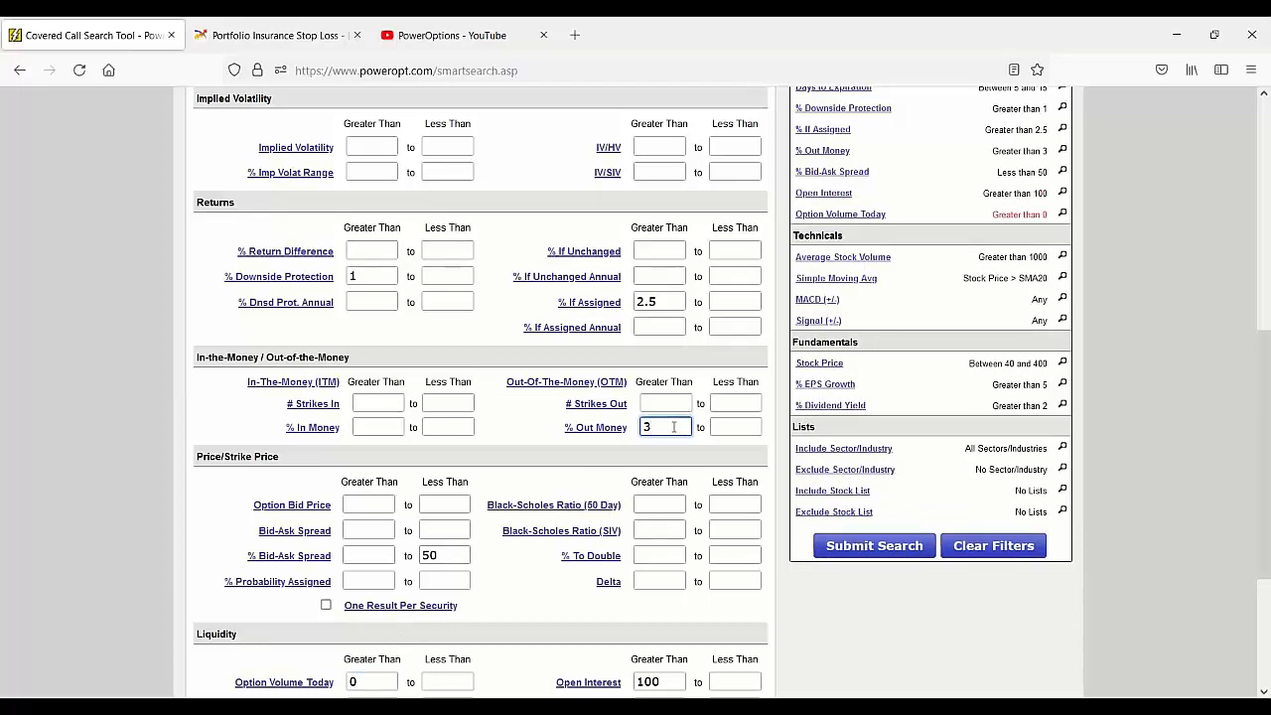
pyautogui.press('BackSpace')
pyautogui.write('2')
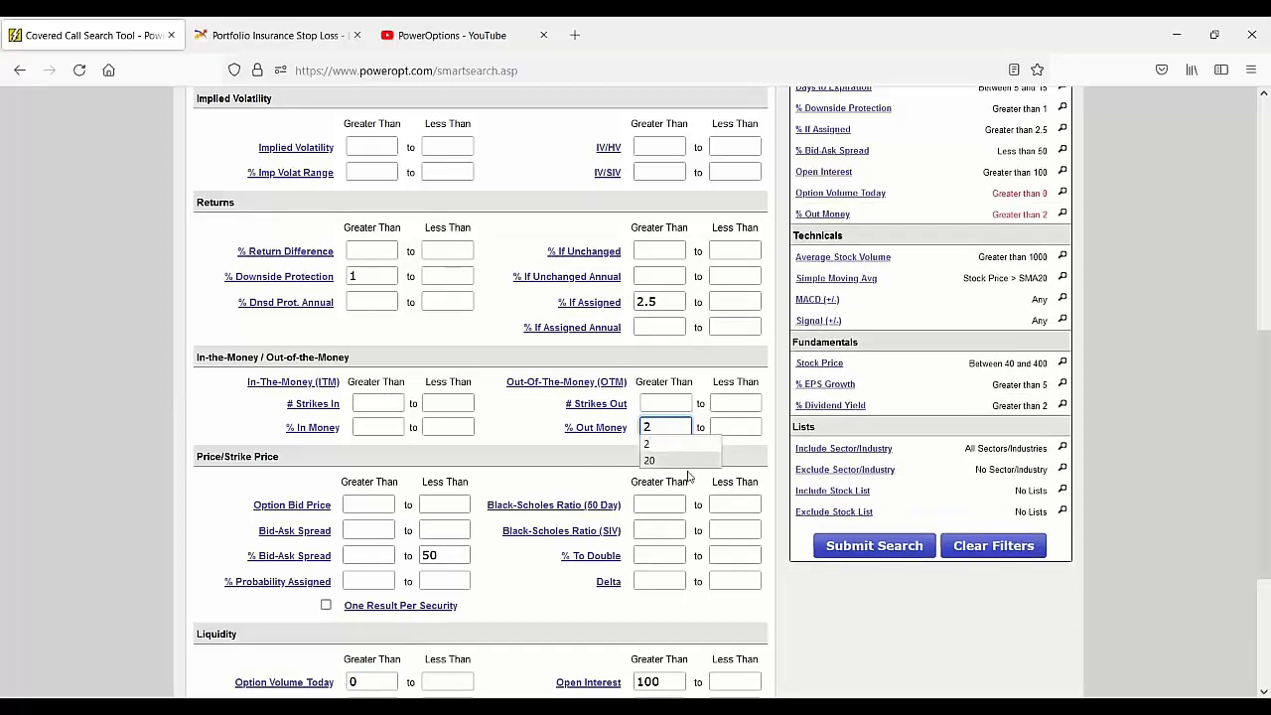
pyautogui.press('BackSpace')
pyautogui.write('1')
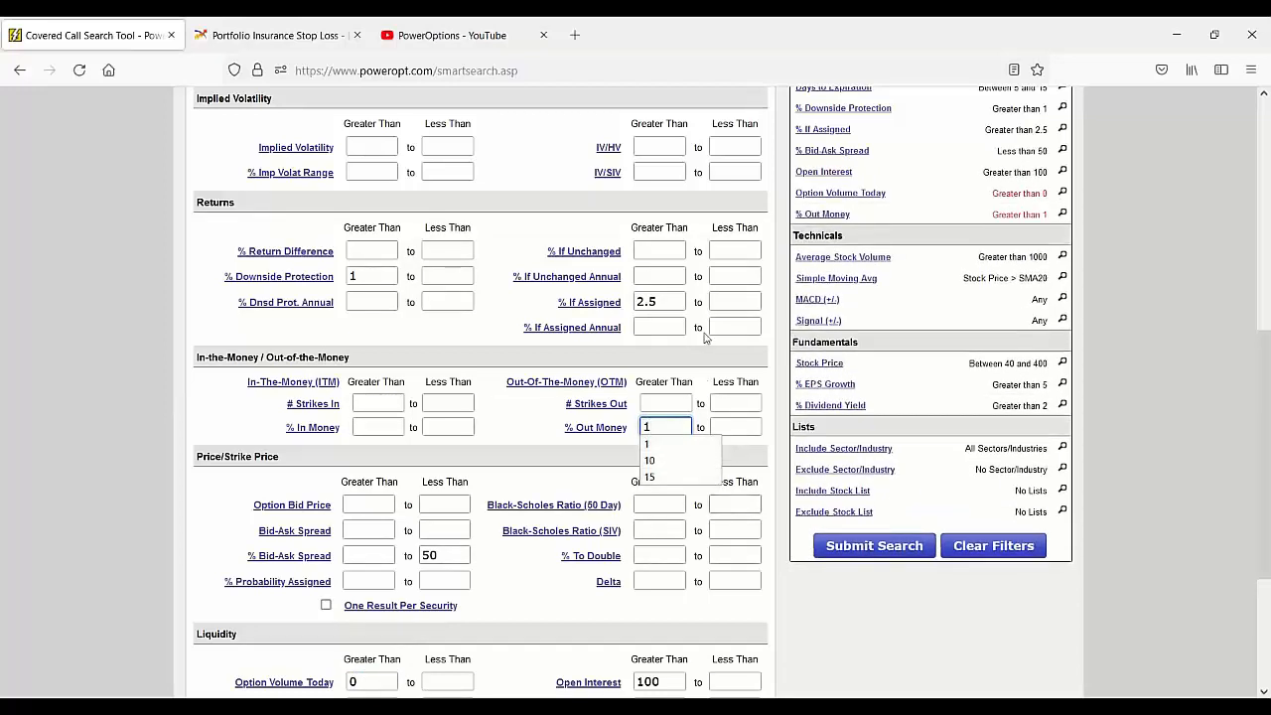
pyautogui.click(870, 551)
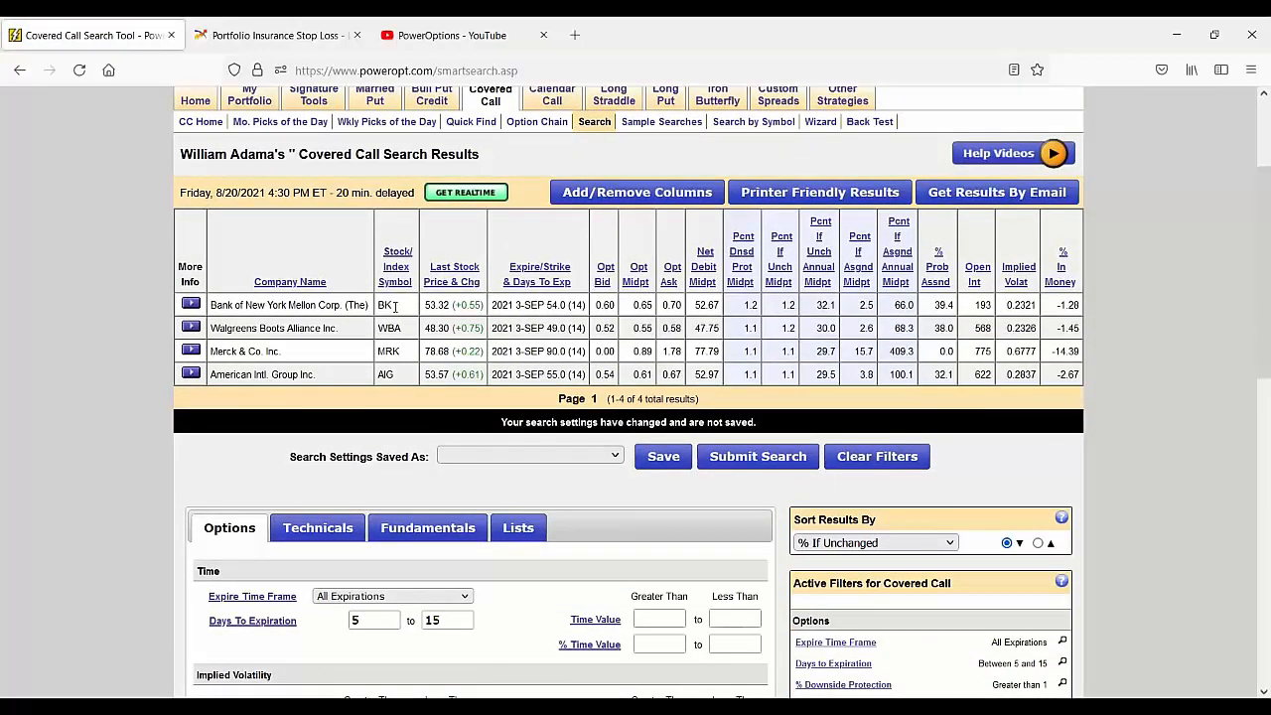
# - Examine the covered call results, comparing stock symbols, expiration and strike, downside protection and if-unchanged returns for each position
pyautogui.moveTo(384, 306); pyautogui.dragTo(402, 330)
pyautogui.moveTo(402, 375); pyautogui.dragTo(374, 375)
pyautogui.moveTo(556, 306); pyautogui.dragTo(584, 308)
pyautogui.moveTo(739, 314); pyautogui.dragTo(800, 316)
pyautogui.doubleClick(749, 352)
pyautogui.moveTo(520, 350); pyautogui.dragTo(567, 353)
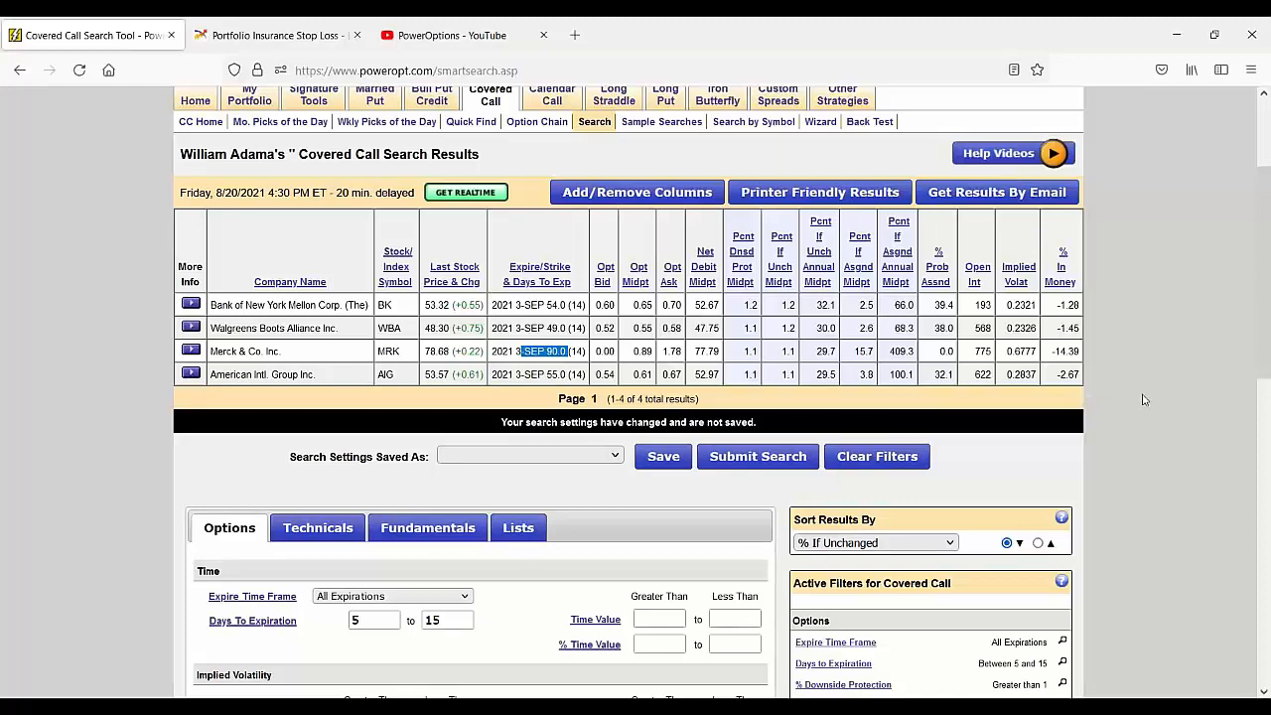
pyautogui.scroll(-1, 1142, 399)
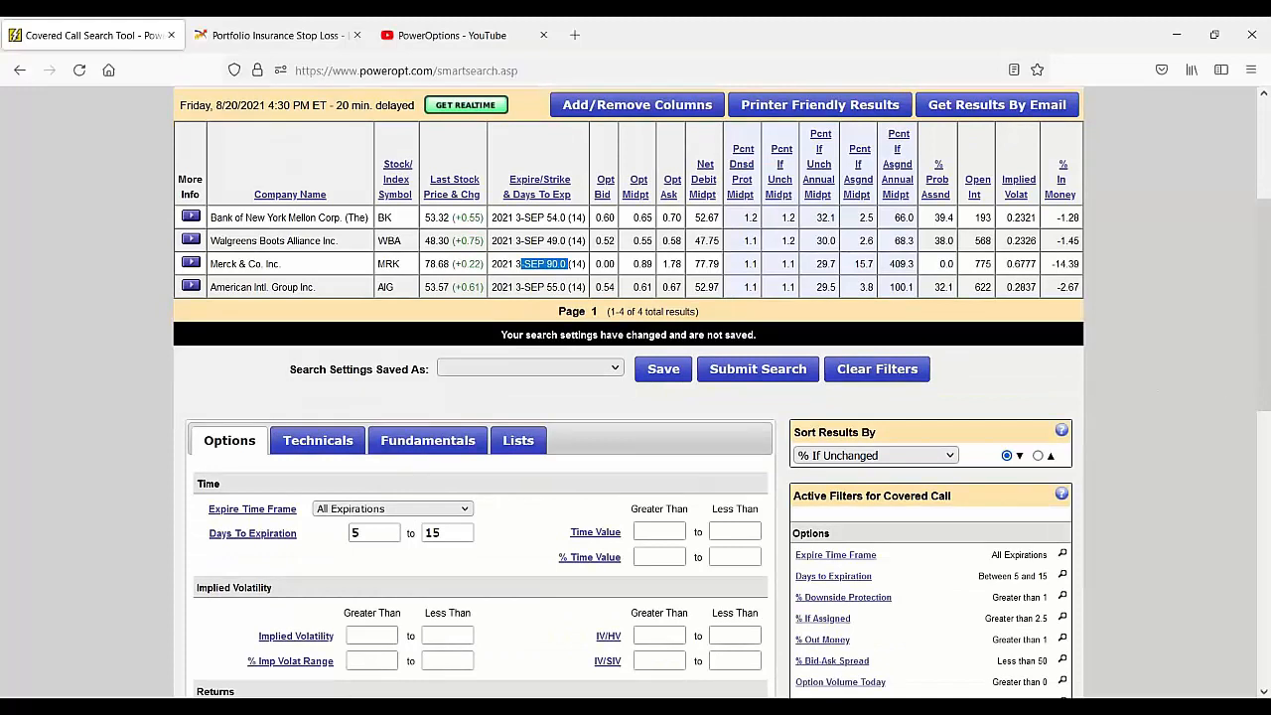
pyautogui.hotkey('alt', 'Tab')
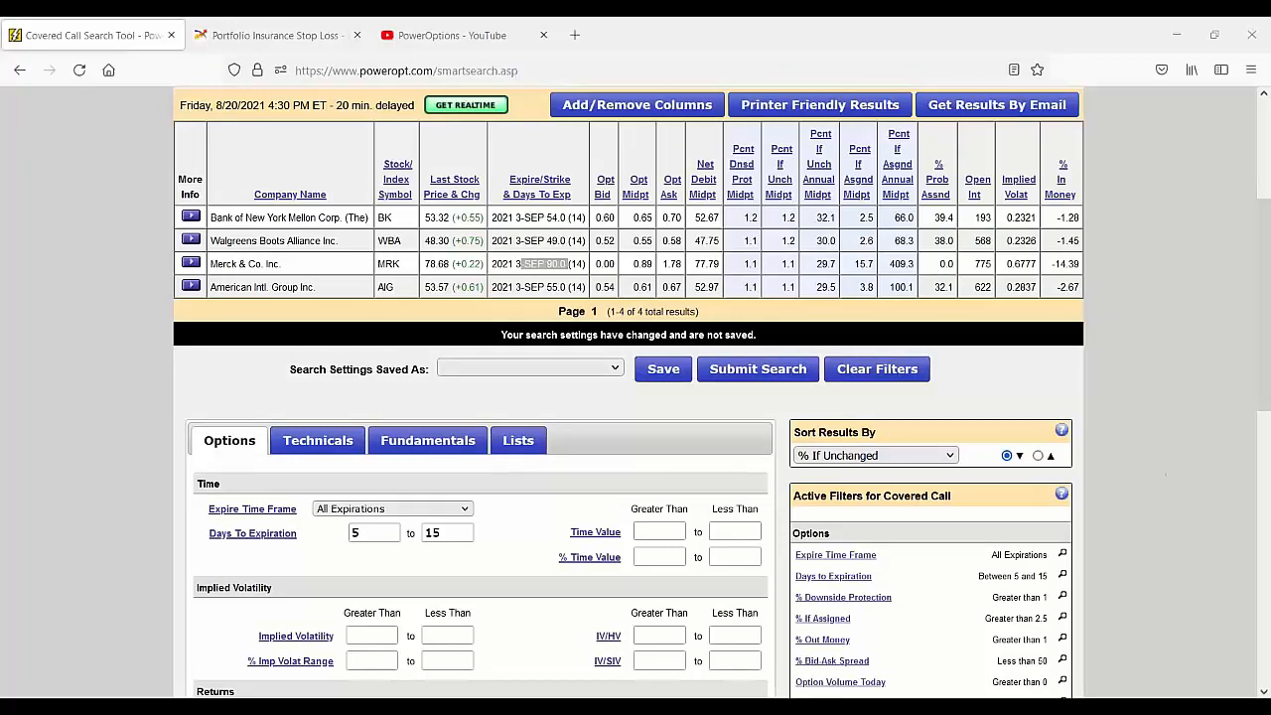
# - Review the % Out Money, Average Stock Volume, % EPS Growth and % Dividend Yield criteria behind the results, and return to the results table
pyautogui.scroll(-3, 508, 421)
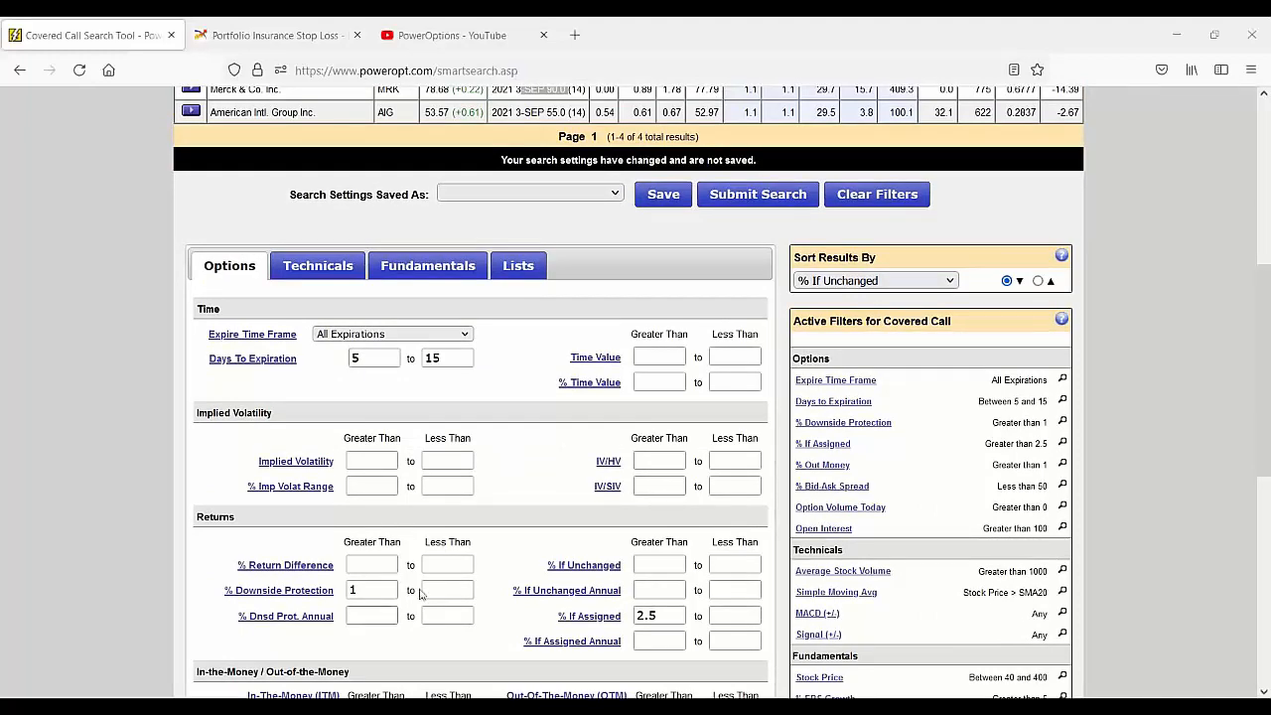
pyautogui.scroll(-3, 501, 577)
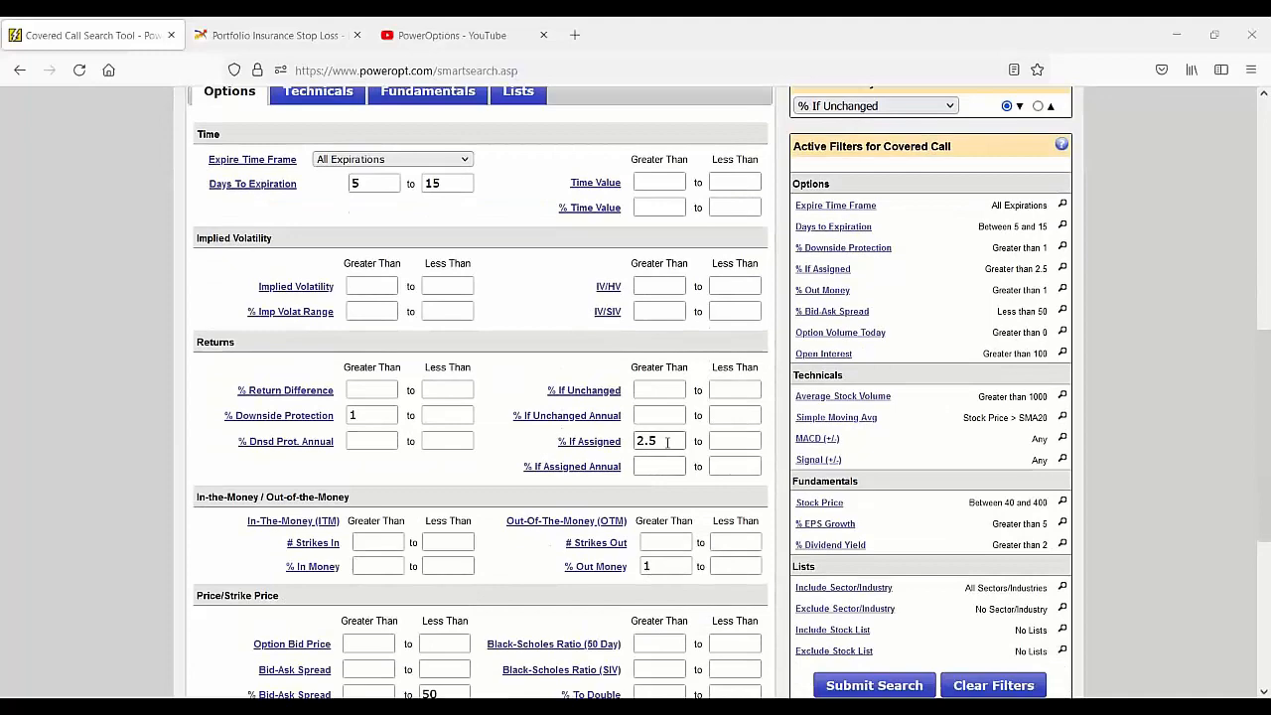
pyautogui.scroll(-2, 673, 478)
pyautogui.click(673, 479)
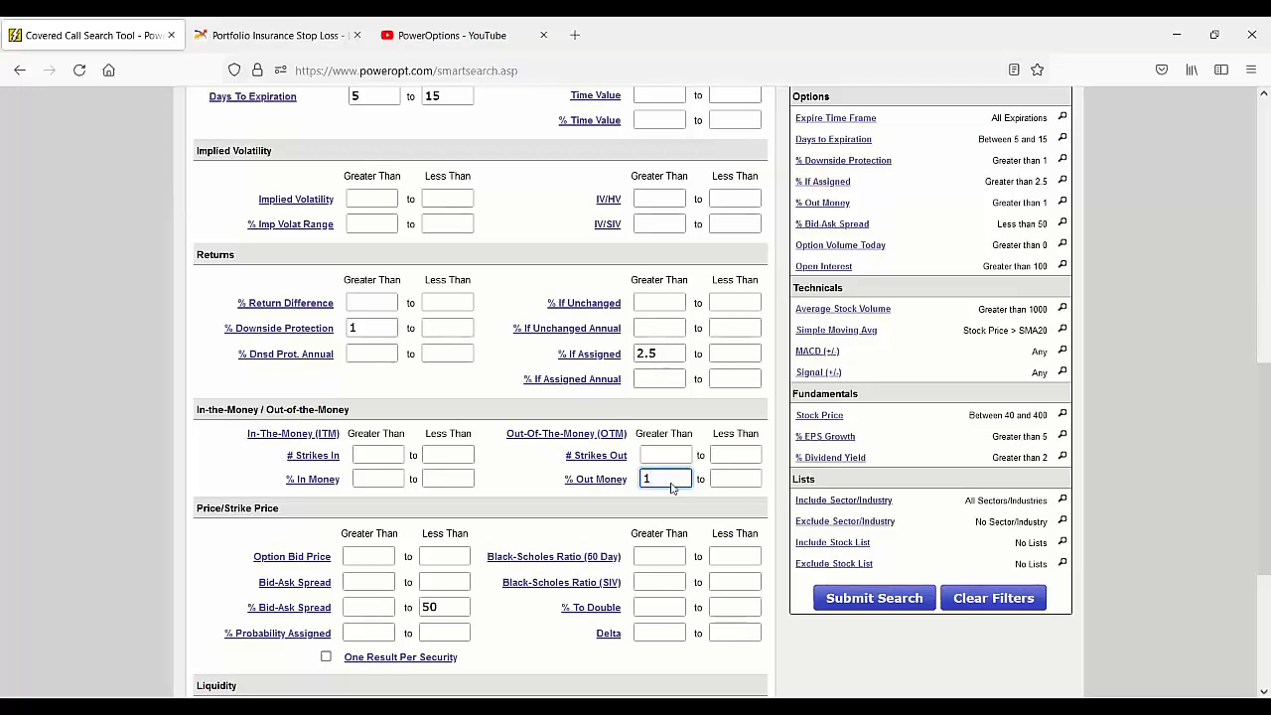
pyautogui.click(986, 307)
pyautogui.moveTo(987, 305); pyautogui.dragTo(1039, 308)
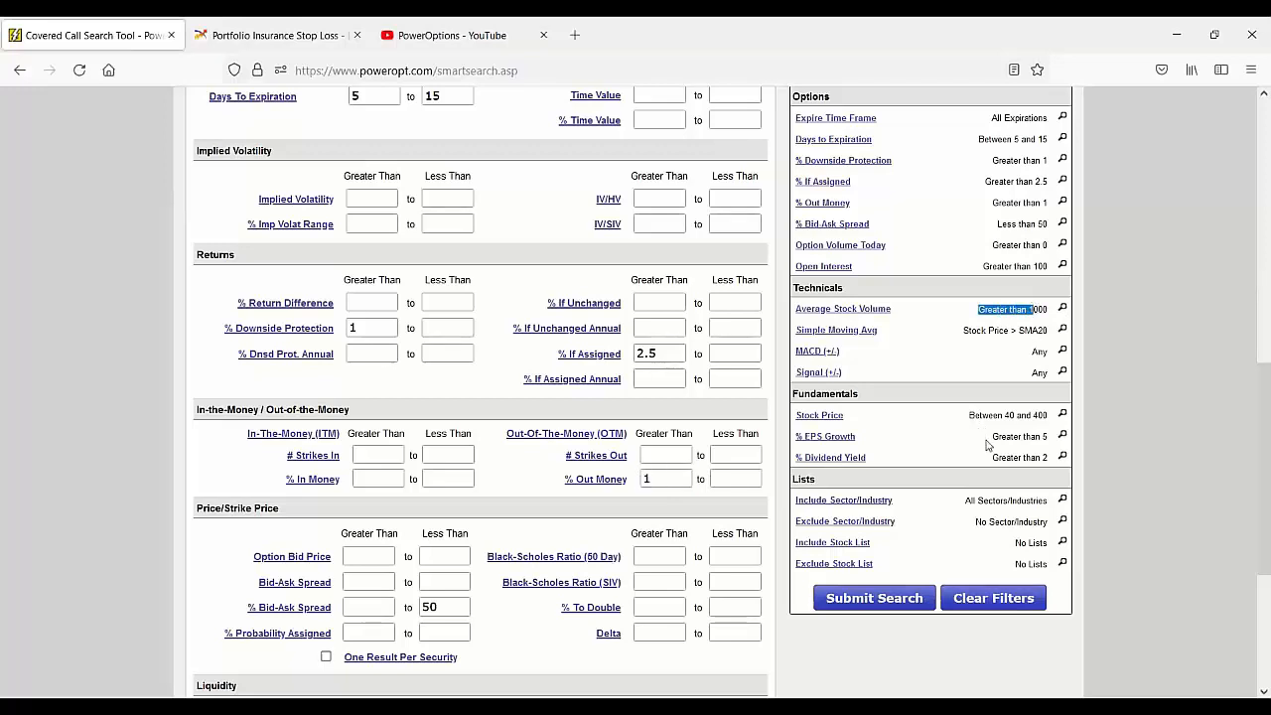
pyautogui.moveTo(990, 437); pyautogui.dragTo(1058, 461)
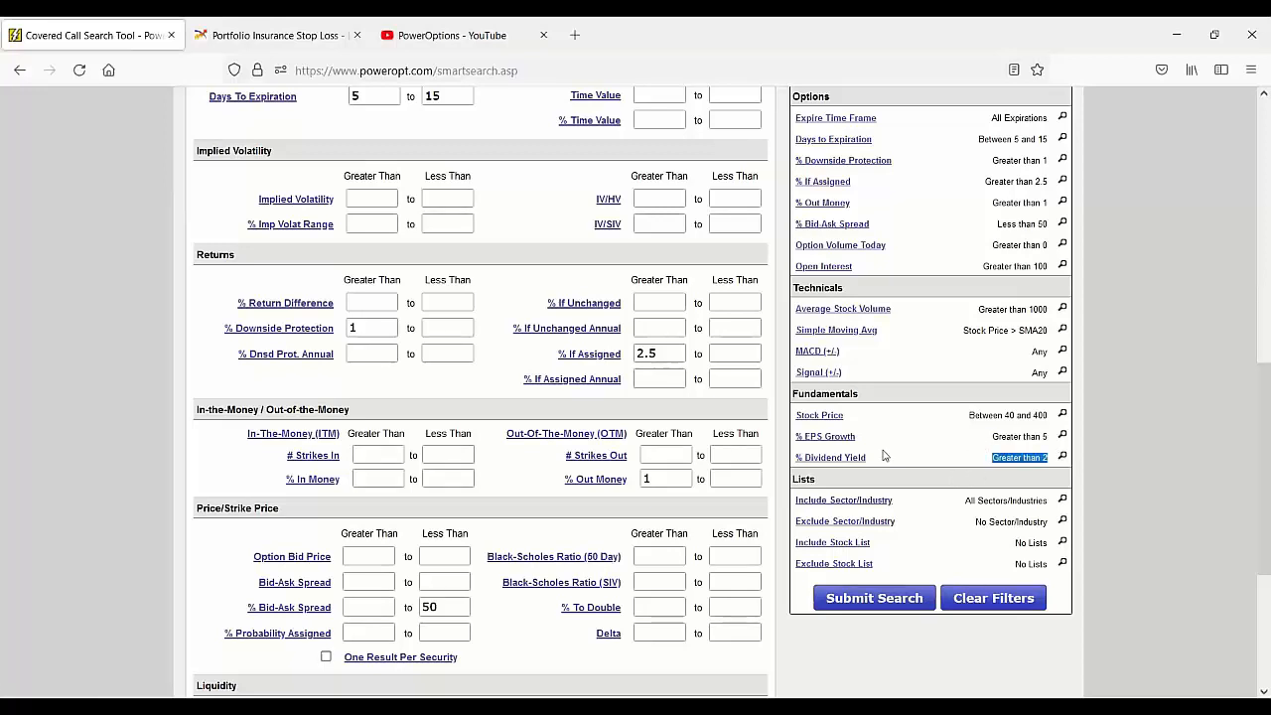
pyautogui.scroll(5, 886, 456)
pyautogui.scroll(2, 886, 456)
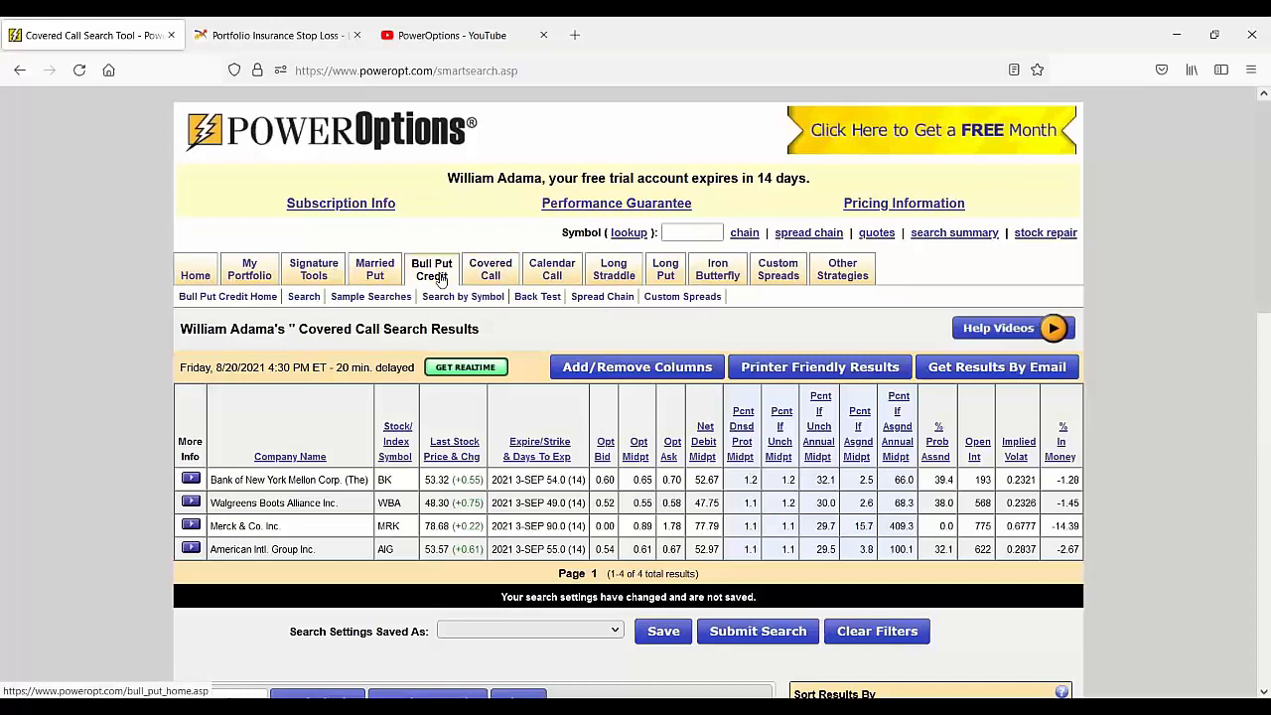
# - Open the bull put credit spread search and view its Weekly Bull Puts results and description
pyautogui.click(301, 298)
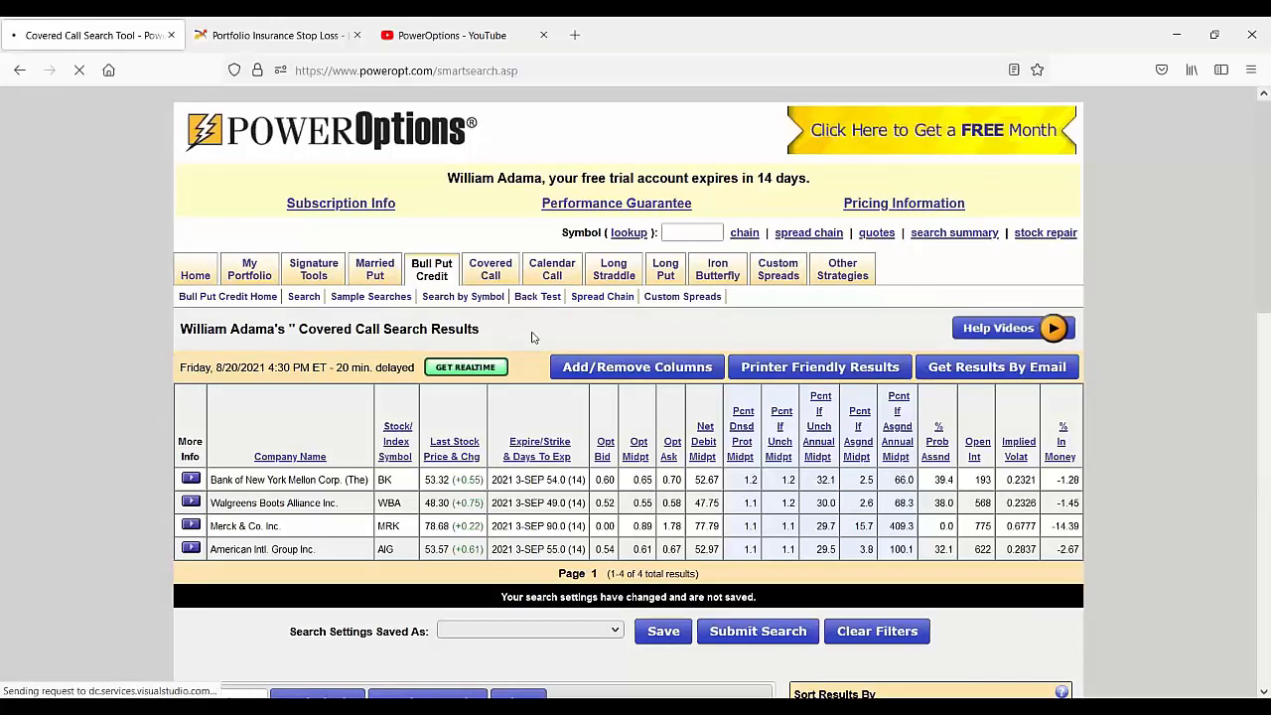
pyautogui.click(303, 297)
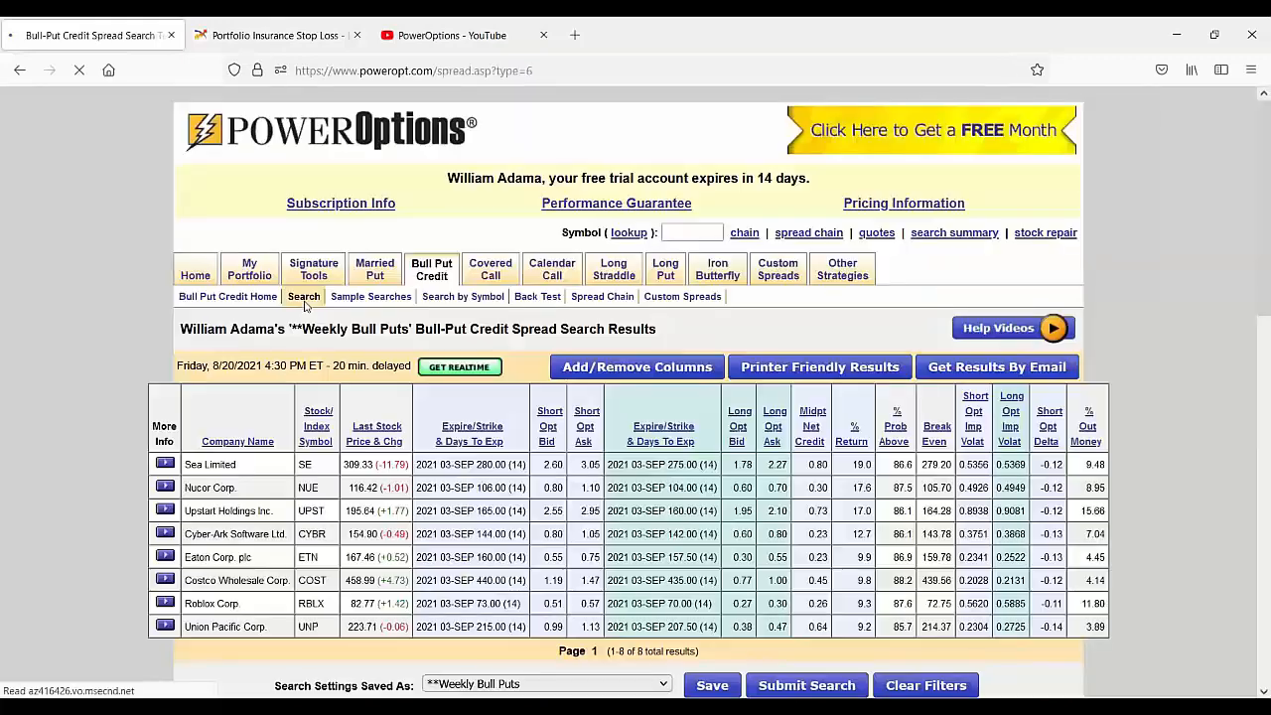
pyautogui.scroll(-3, 365, 339)
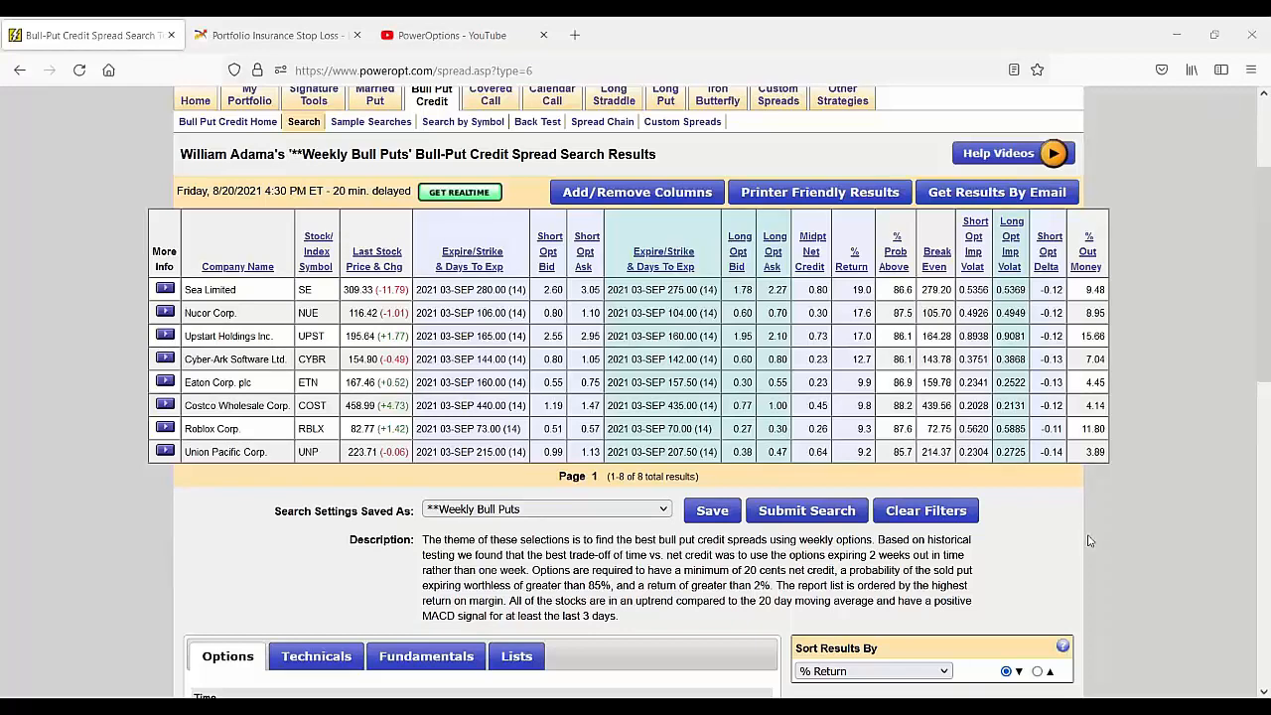
# - Examine the bull put search criteria, including days to expiration, % Return, Probability, Simple Moving Avg and Earnings filters
pyautogui.scroll(-5, 638, 536)
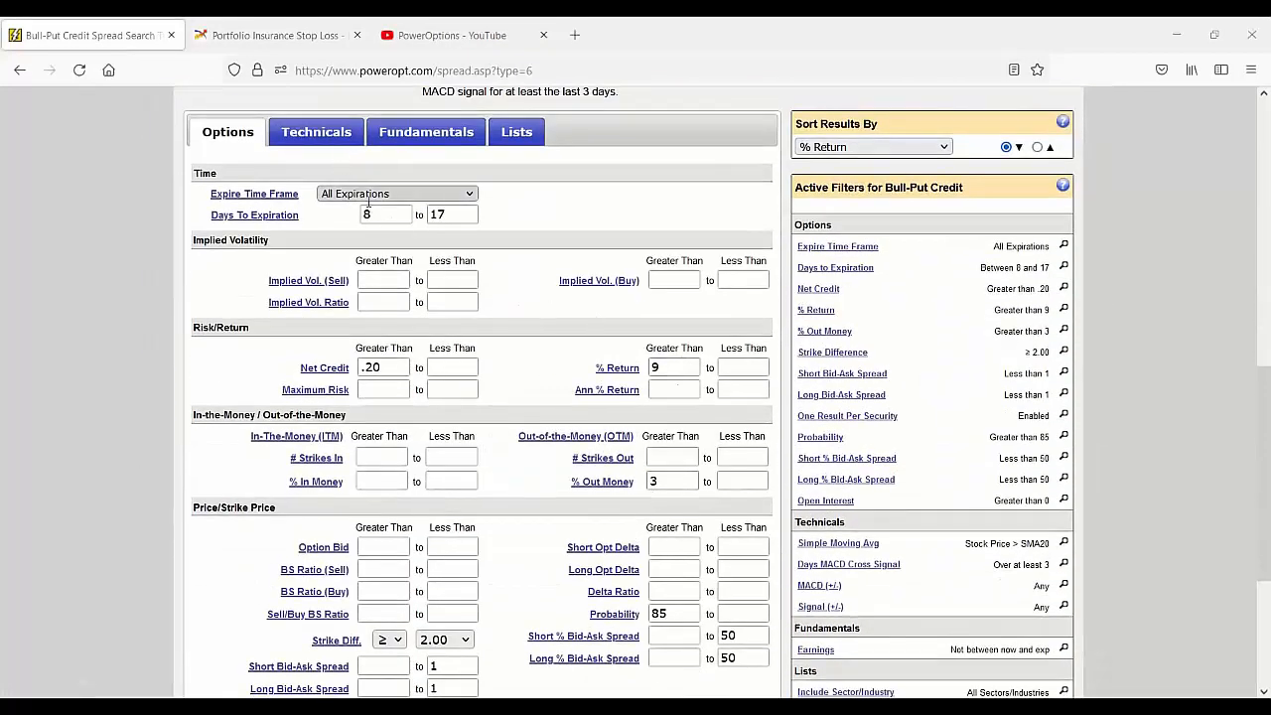
pyautogui.click(383, 215)
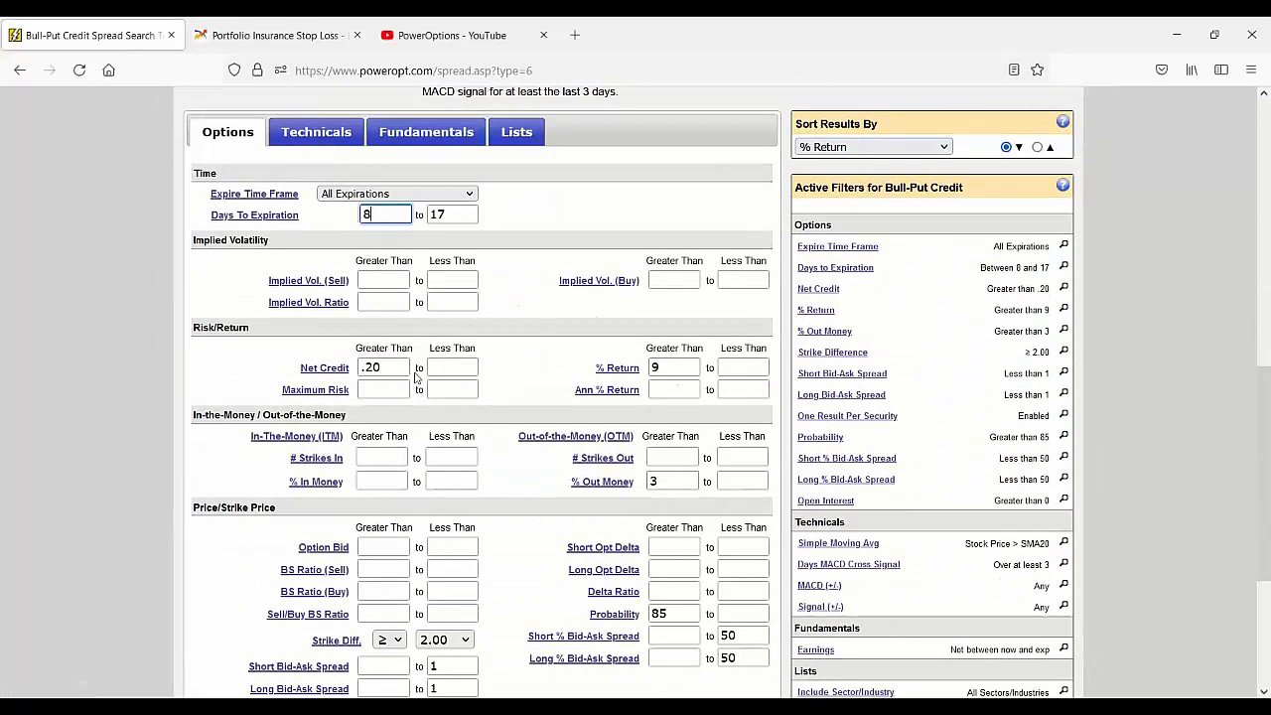
pyautogui.click(674, 368)
pyautogui.scroll(-2, 682, 457)
pyautogui.moveTo(670, 438); pyautogui.dragTo(649, 439)
pyautogui.click(1001, 411)
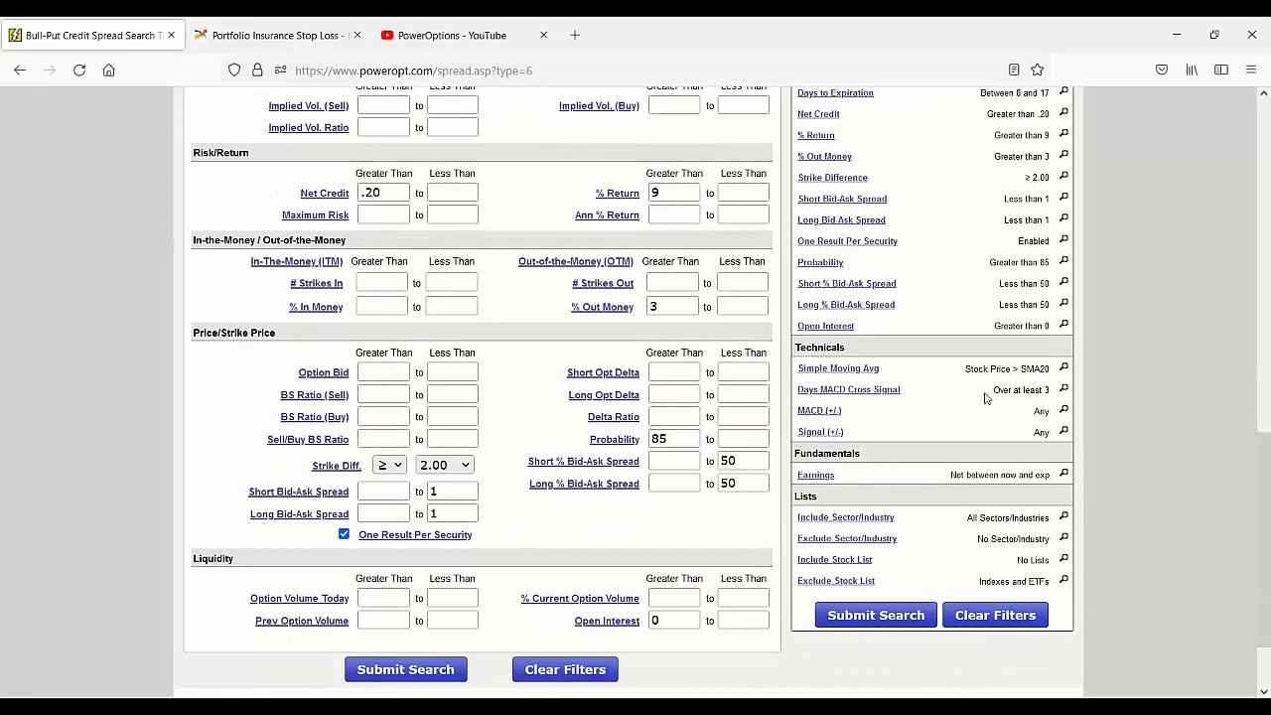
pyautogui.moveTo(963, 368); pyautogui.dragTo(1050, 369)
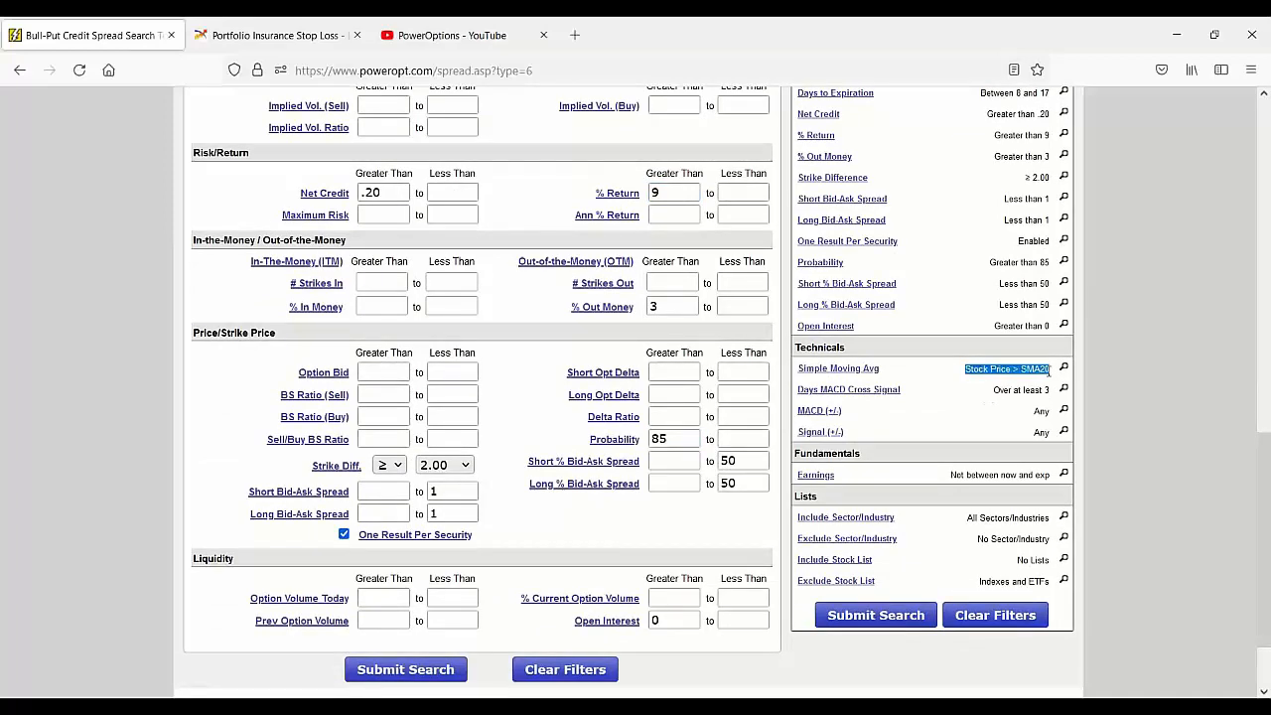
pyautogui.moveTo(950, 475); pyautogui.dragTo(1013, 474)
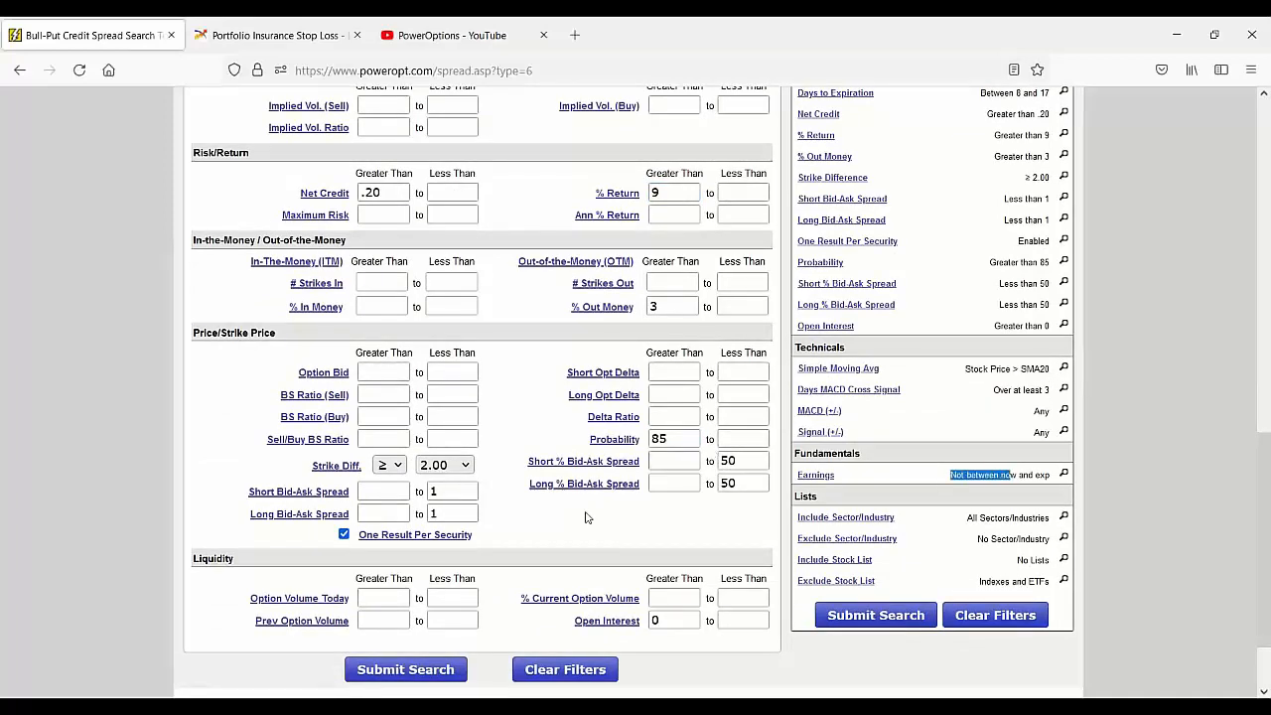
# - Return to the bull put credit spread results and compare the % Return of the Cyber-Ark and Eaton positions
pyautogui.scroll(7, 586, 517)
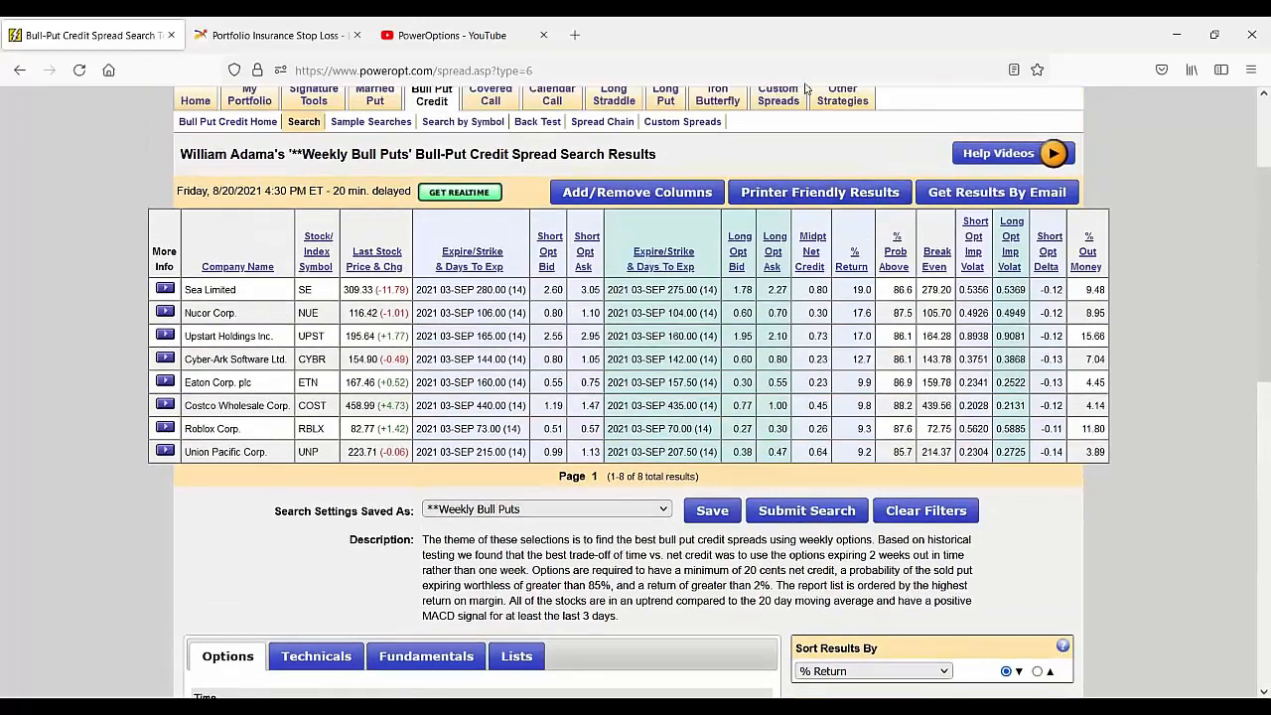
pyautogui.doubleClick(861, 359)
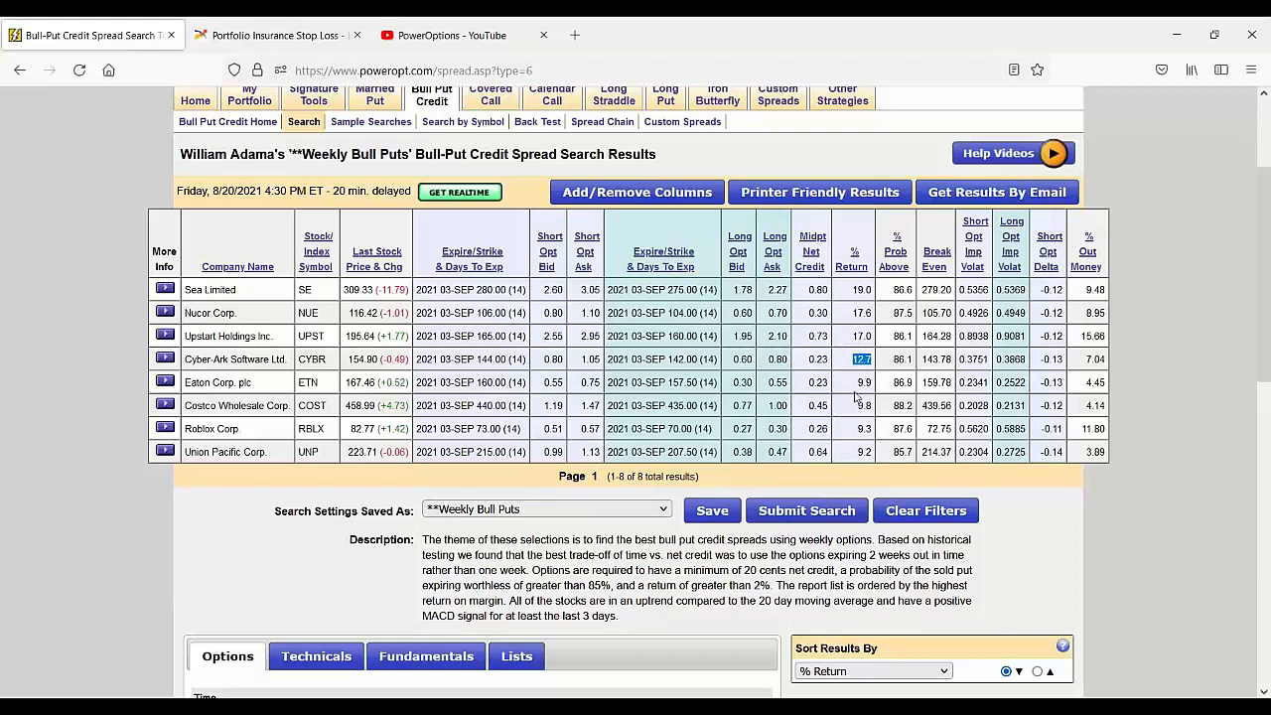
pyautogui.doubleClick(861, 382)
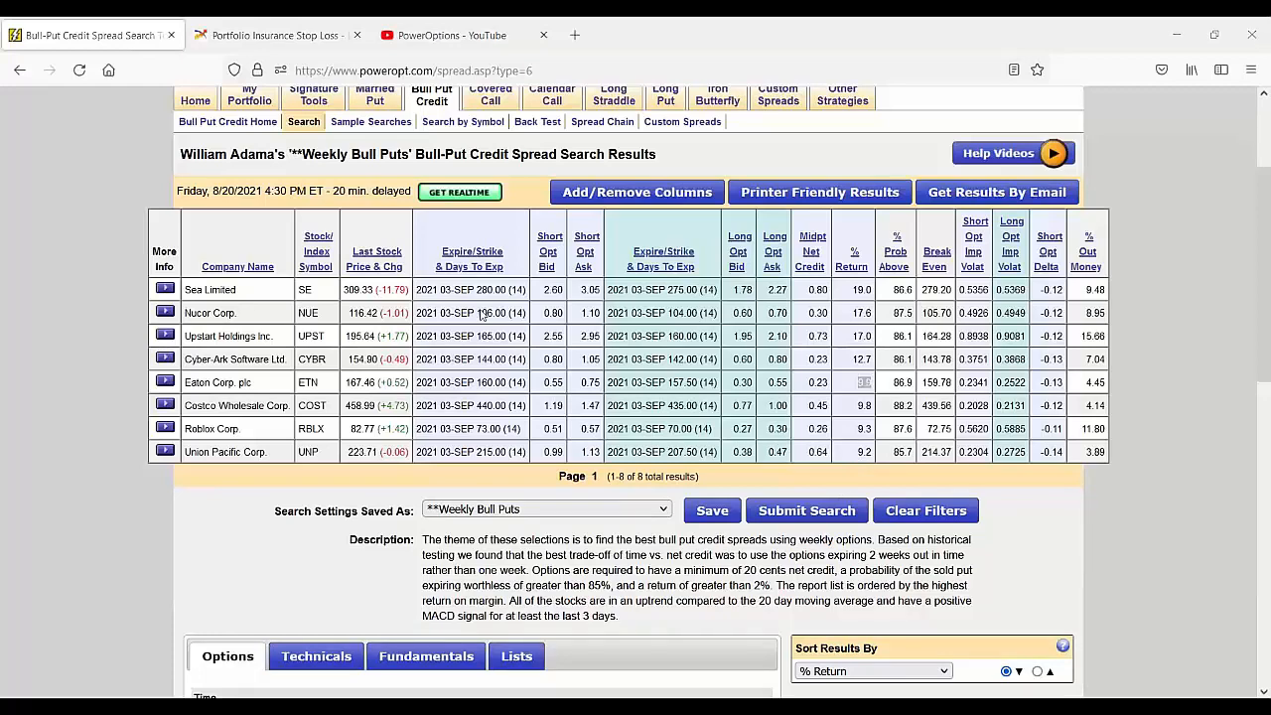
# - Open the June 18th portfolio and examine its Microsoft and Twilio covered call positions
pyautogui.scroll(2, 562, 285)
pyautogui.moveTo(562, 280)
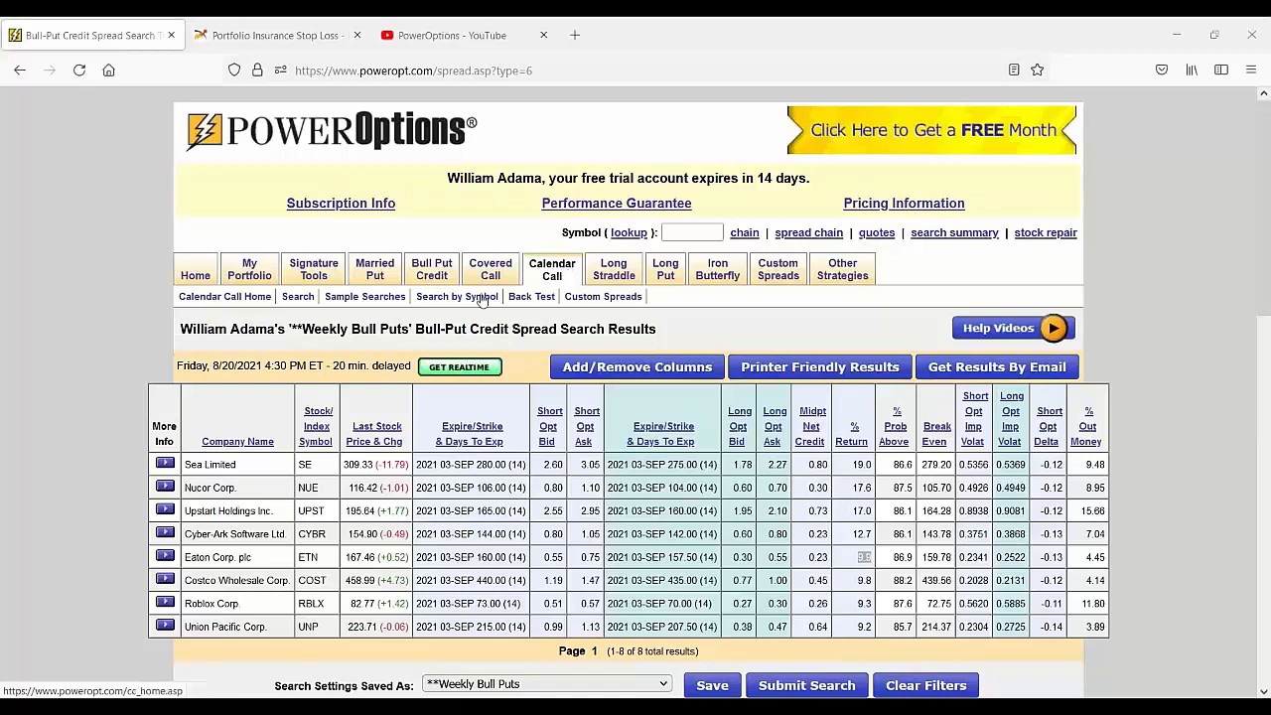
pyautogui.click(245, 281)
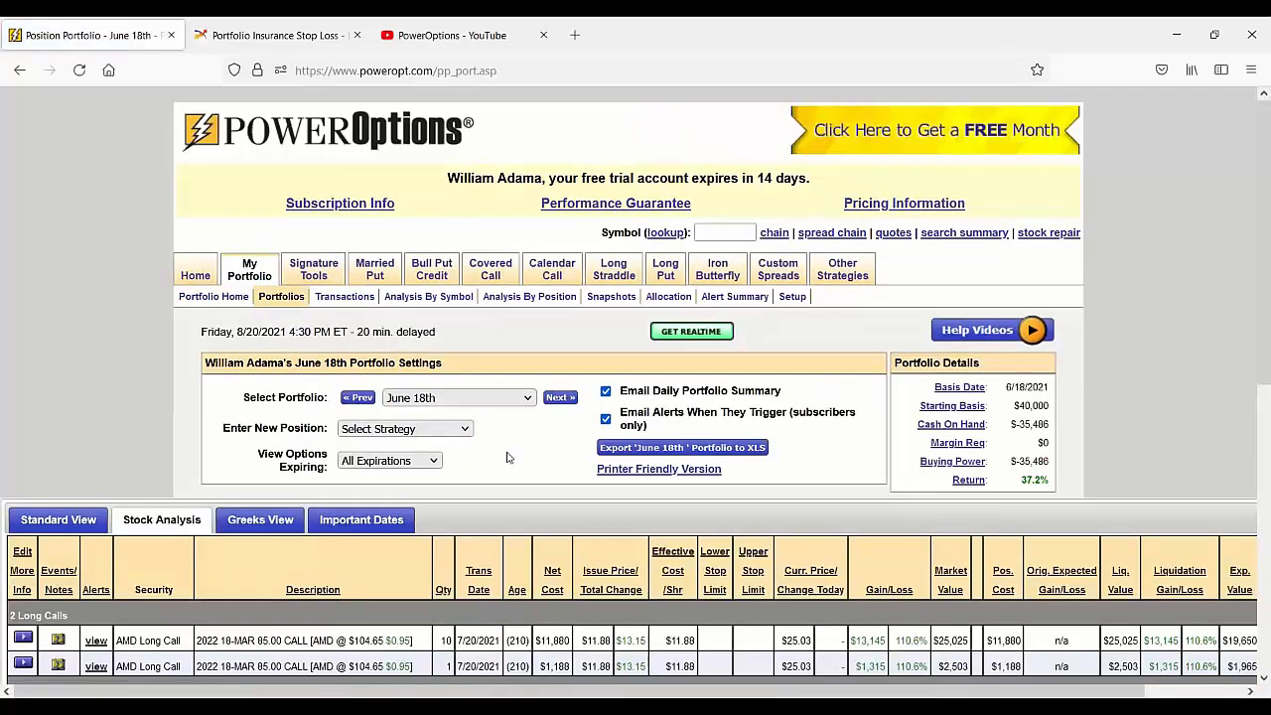
pyautogui.scroll(-3, 506, 457)
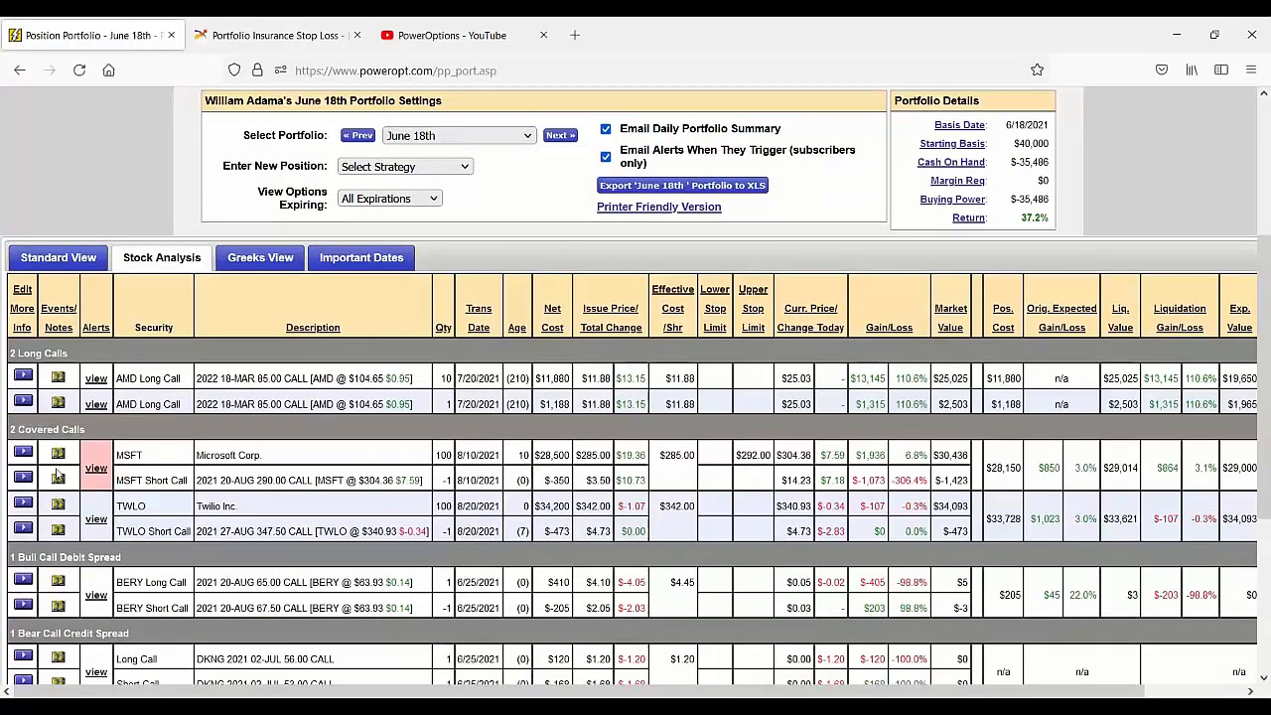
pyautogui.moveTo(195, 455); pyautogui.dragTo(276, 450)
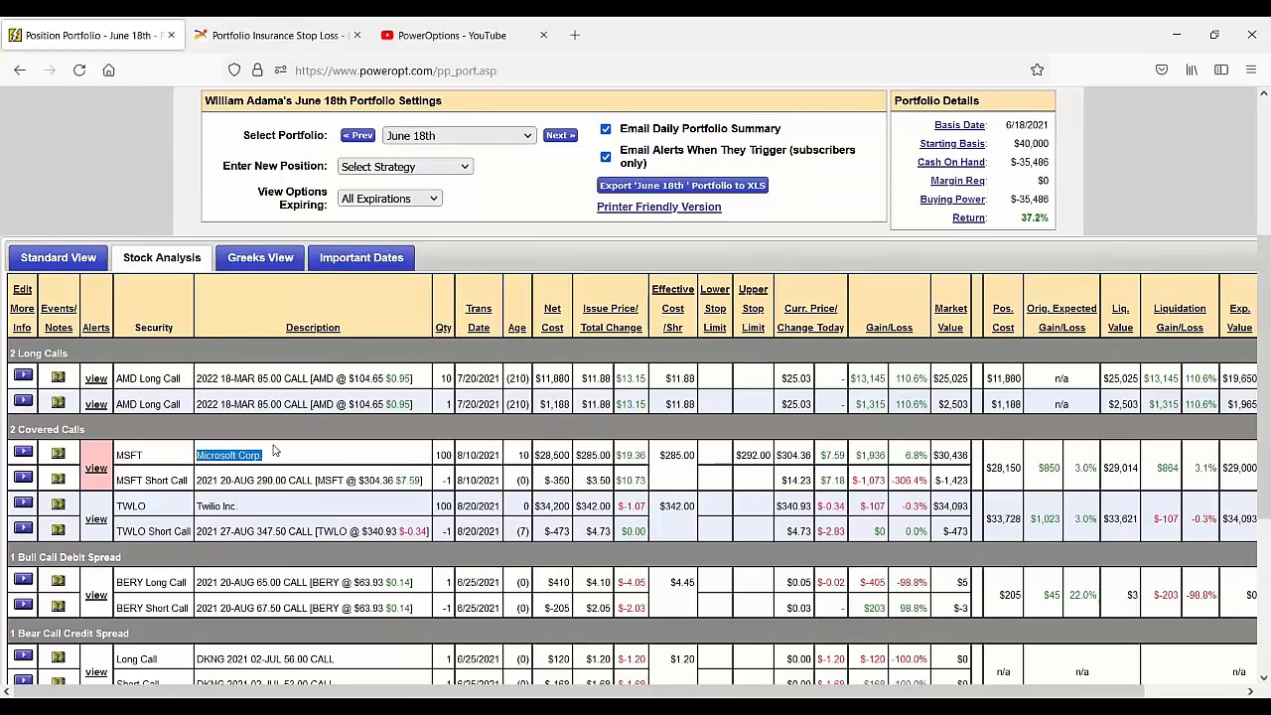
pyautogui.moveTo(197, 507); pyautogui.dragTo(281, 504)
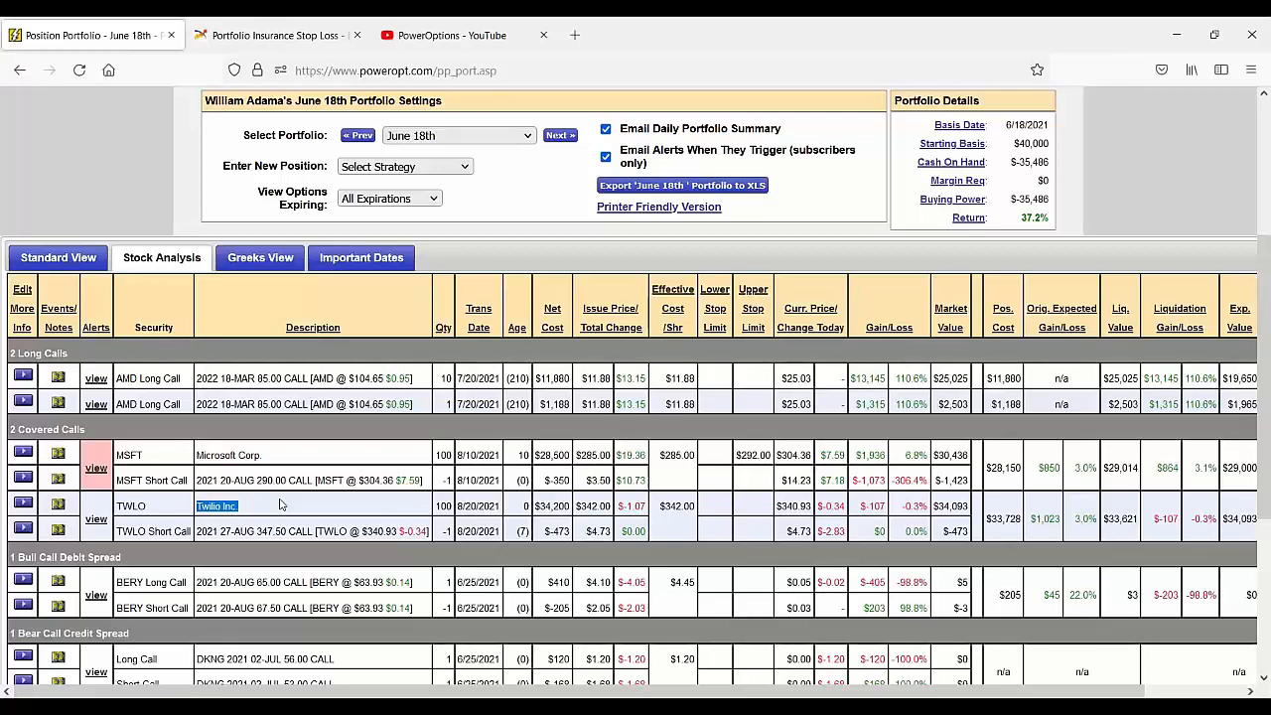
pyautogui.click(280, 505)
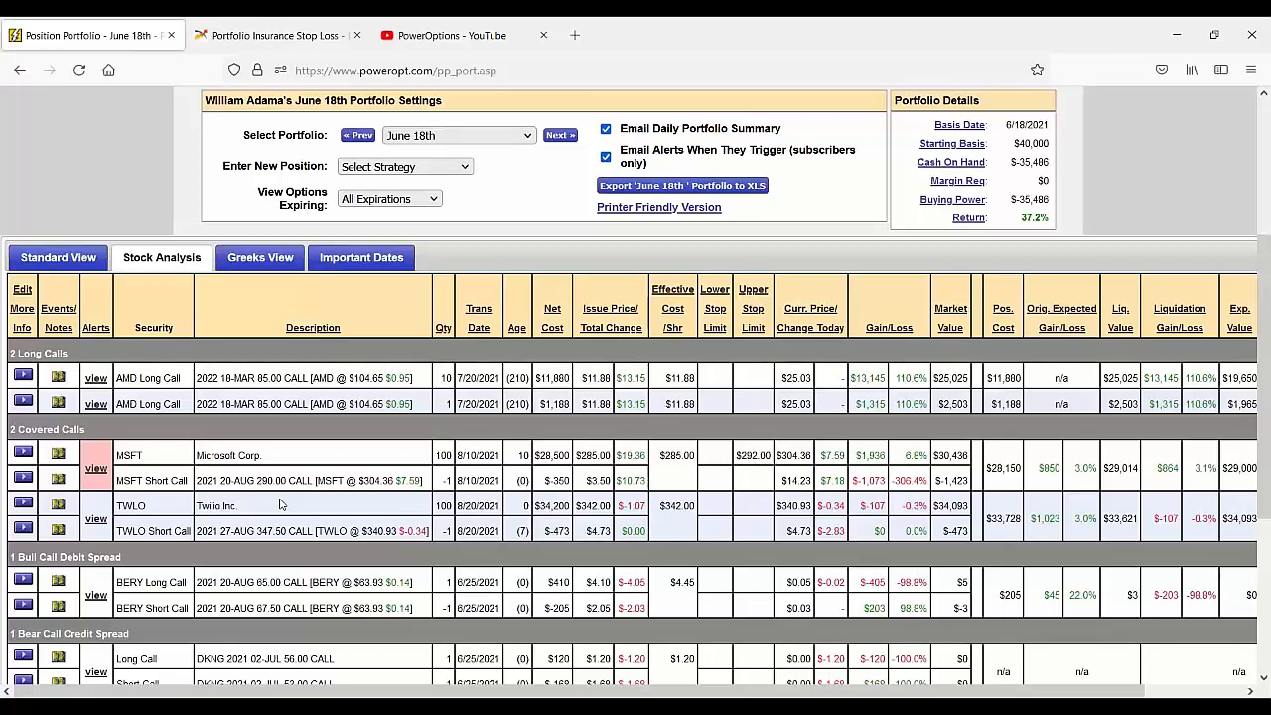
# - Open the position analysis for the Microsoft covered call and view its original, liquidation and expiration values
pyautogui.click(21, 453)
pyautogui.moveTo(84, 508)
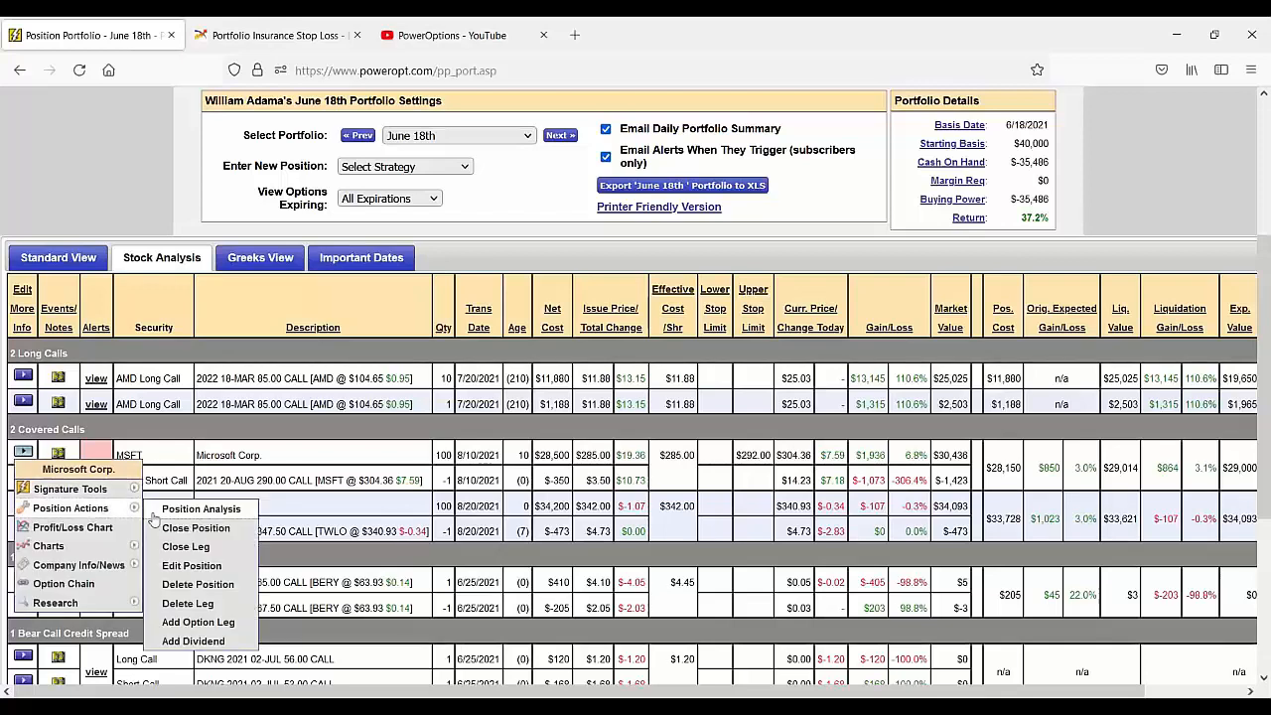
pyautogui.click(211, 511)
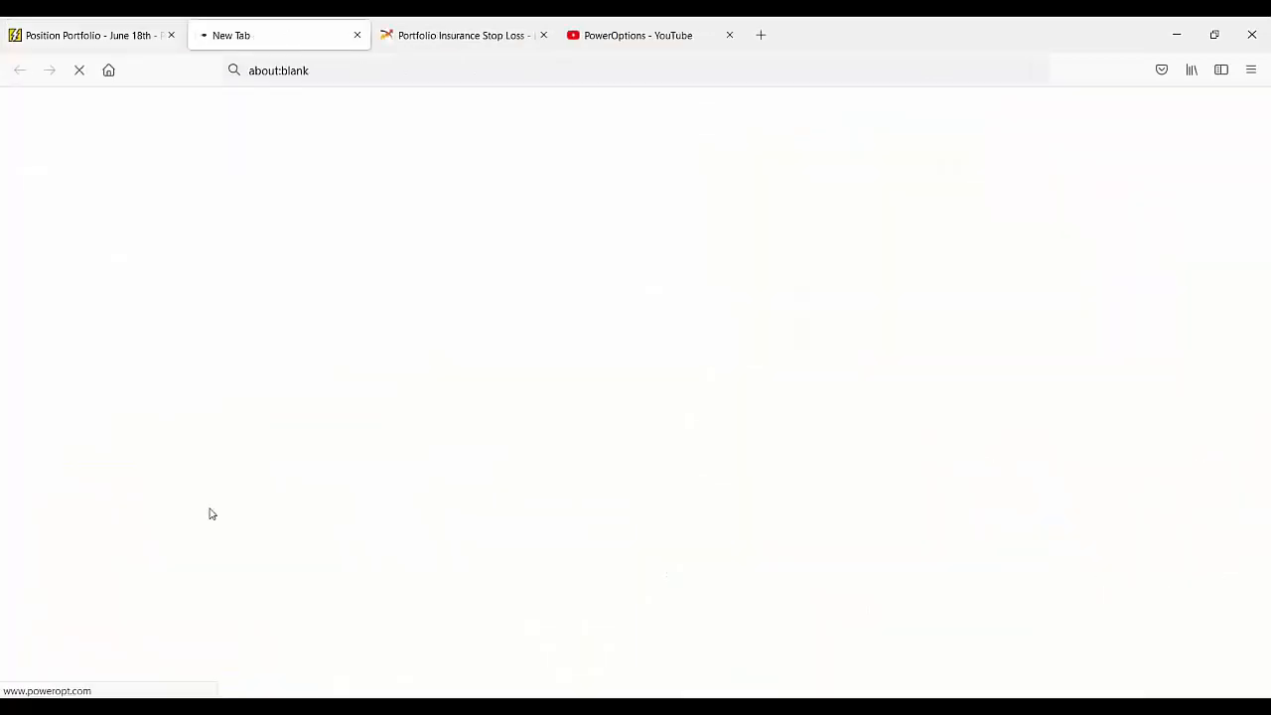
pyautogui.scroll(-10, 514, 496)
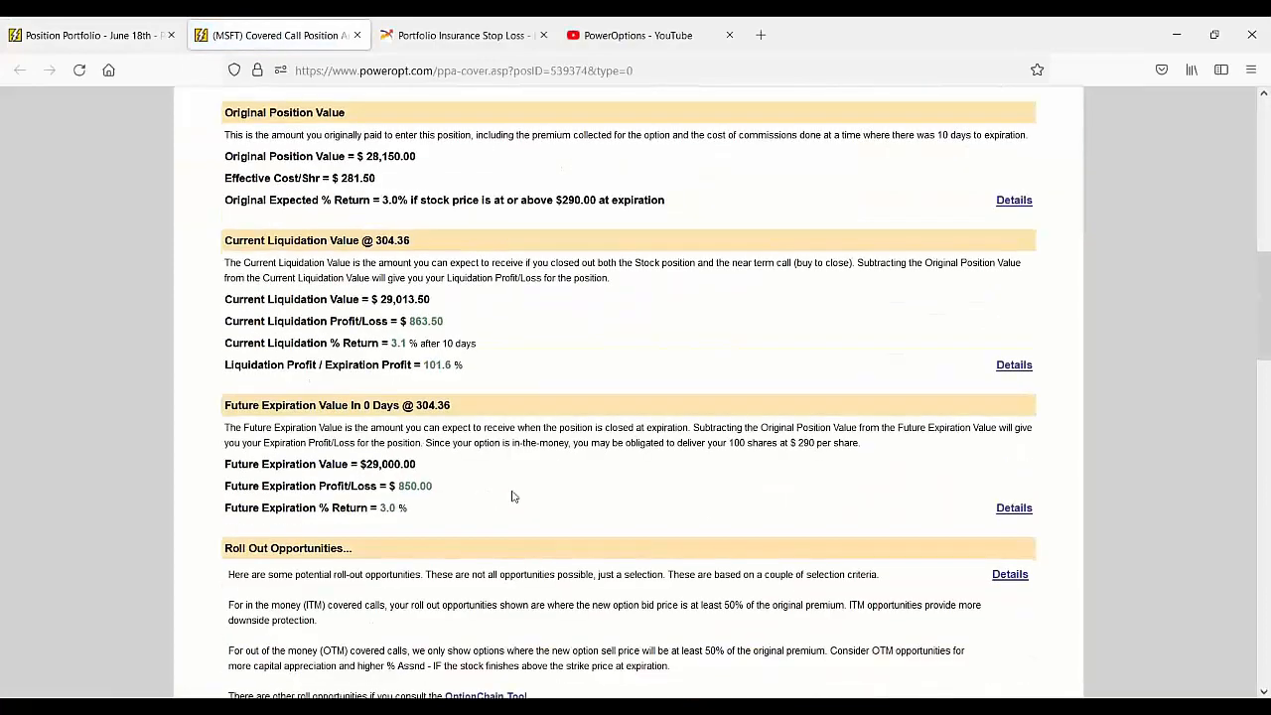
# - Examine the roll-out ideas for the Microsoft covered call, comparing % Assnd and adjusted net credit, and return to the start of the analysis
pyautogui.scroll(-7, 513, 497)
pyautogui.moveTo(783, 329); pyautogui.dragTo(799, 334)
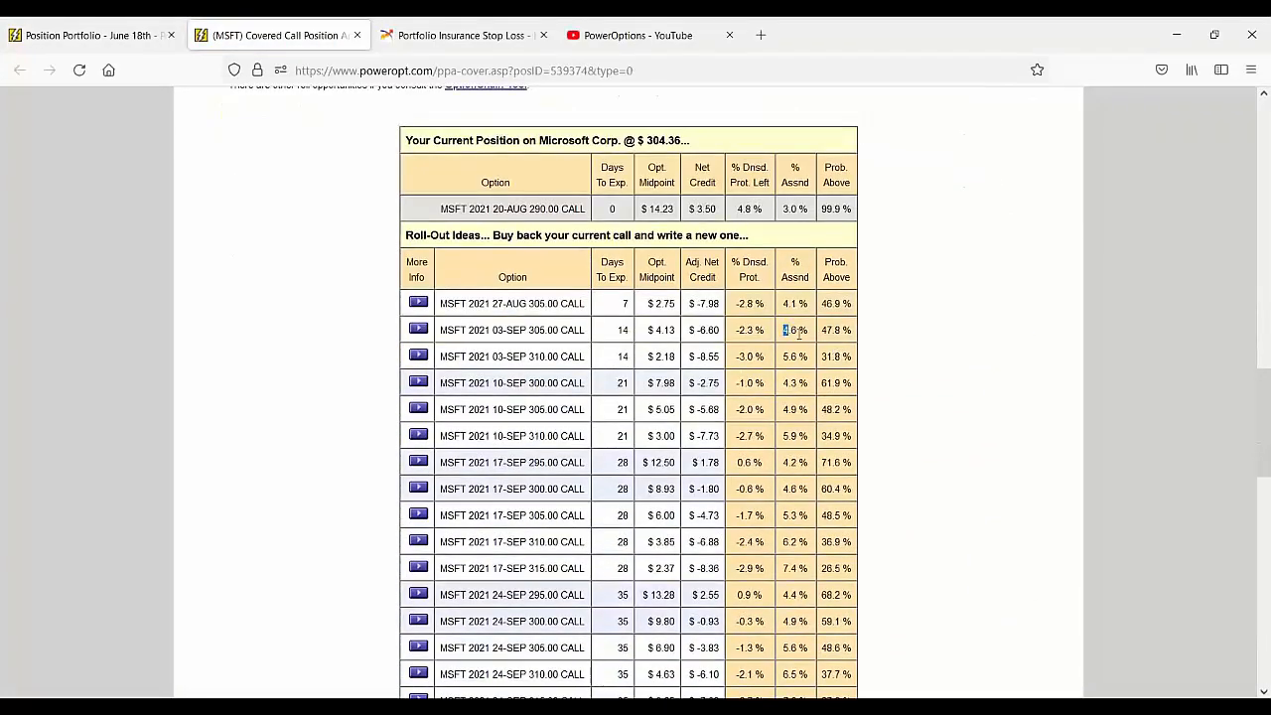
pyautogui.click(704, 363)
pyautogui.doubleClick(704, 359)
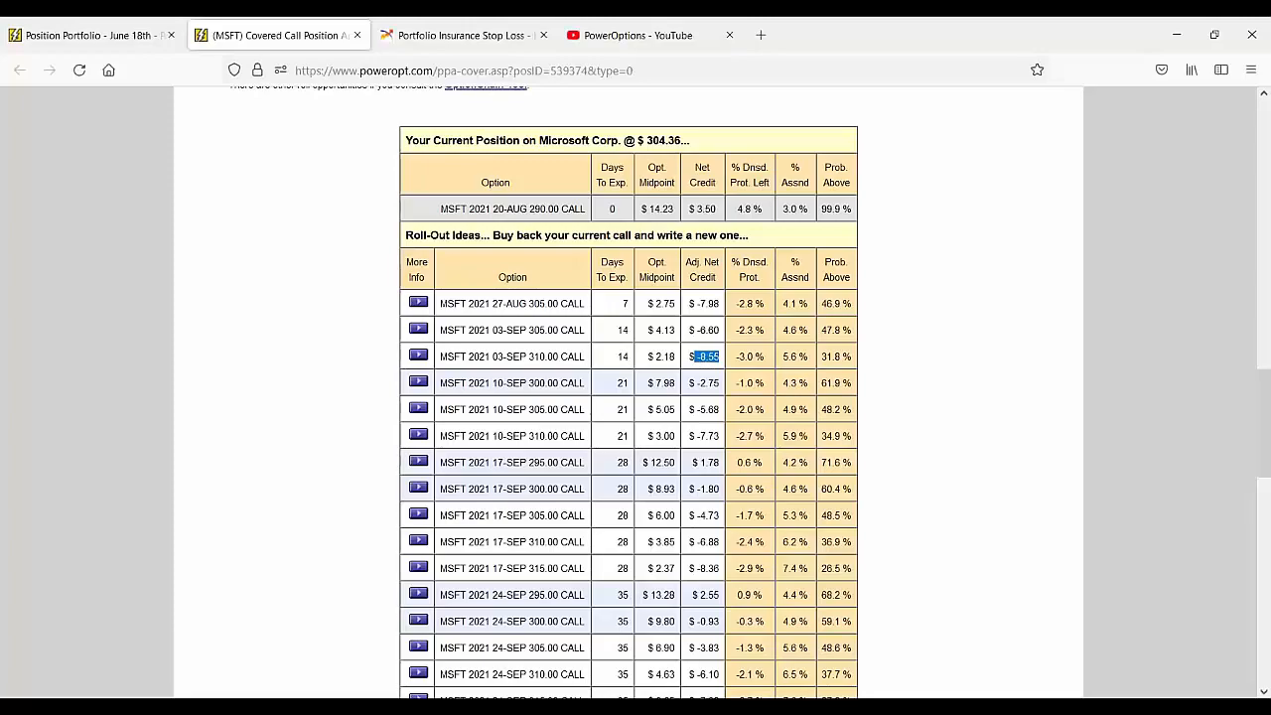
pyautogui.scroll(-5, 710, 547)
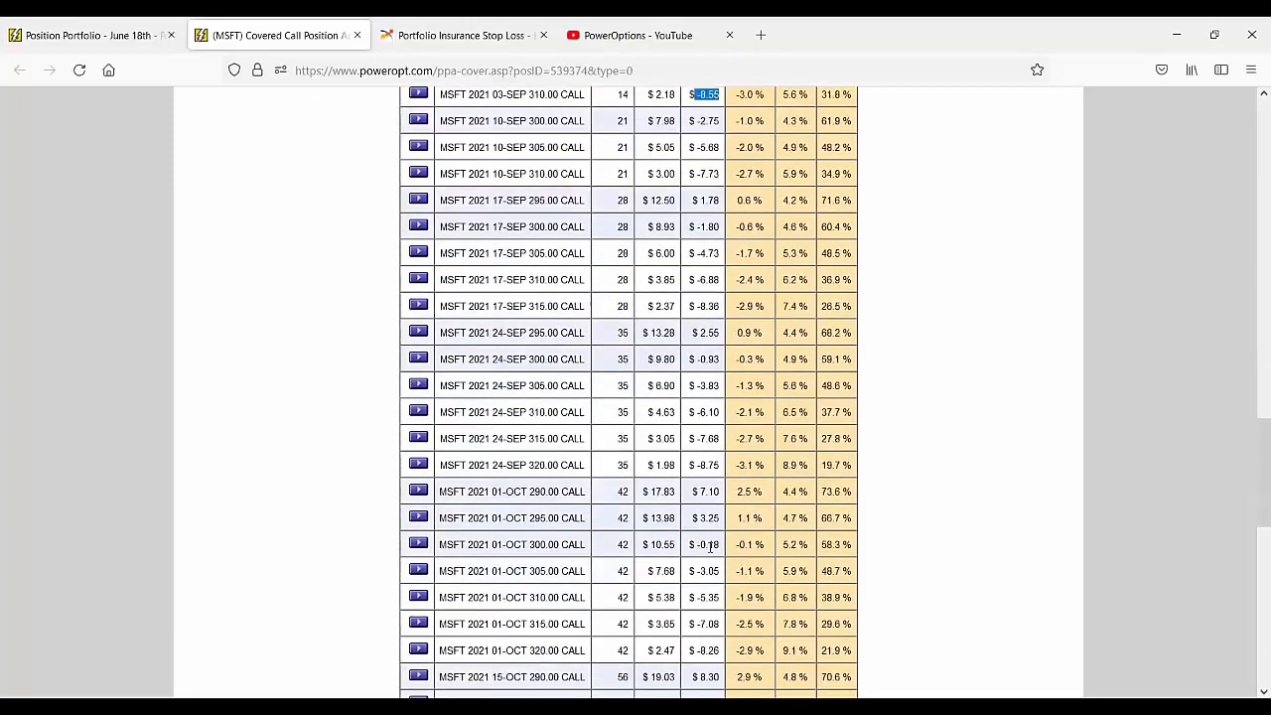
pyautogui.scroll(20, 710, 548)
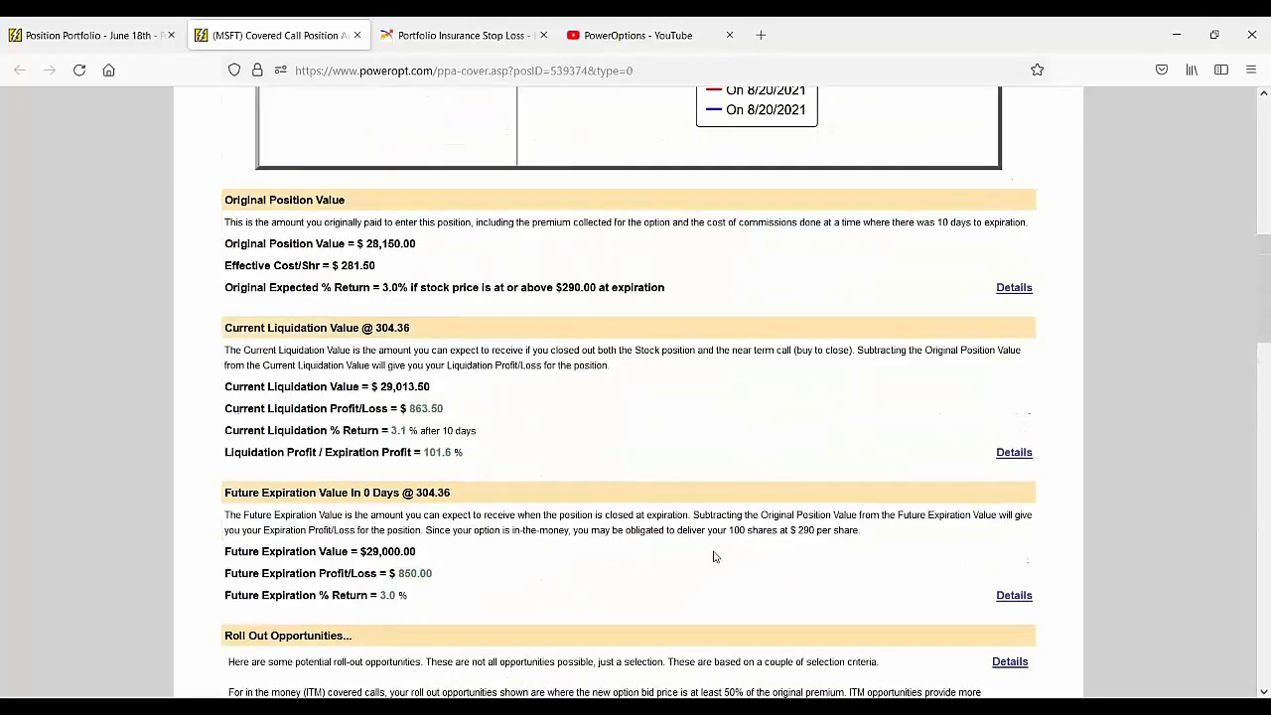
pyautogui.scroll(10, 713, 557)
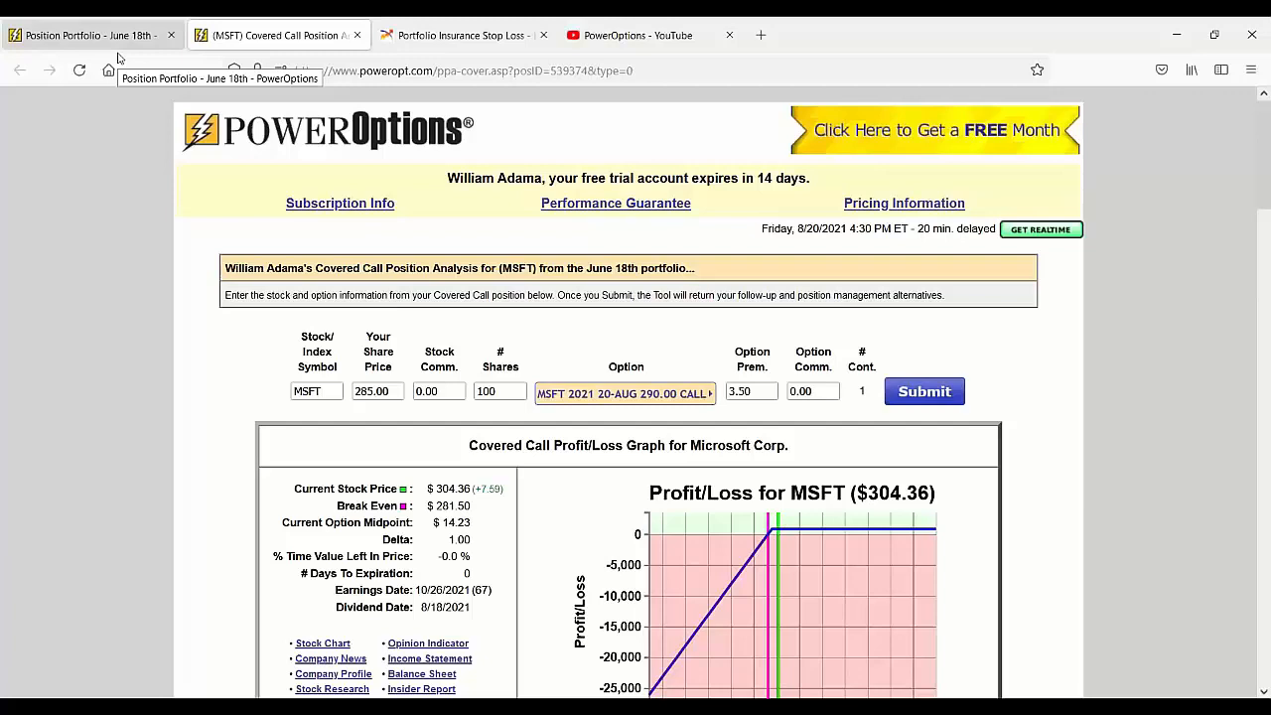
# - Switch back to the June 18th portfolio and open the My Home page from there
pyautogui.click(52, 40)
pyautogui.scroll(3, 165, 266)
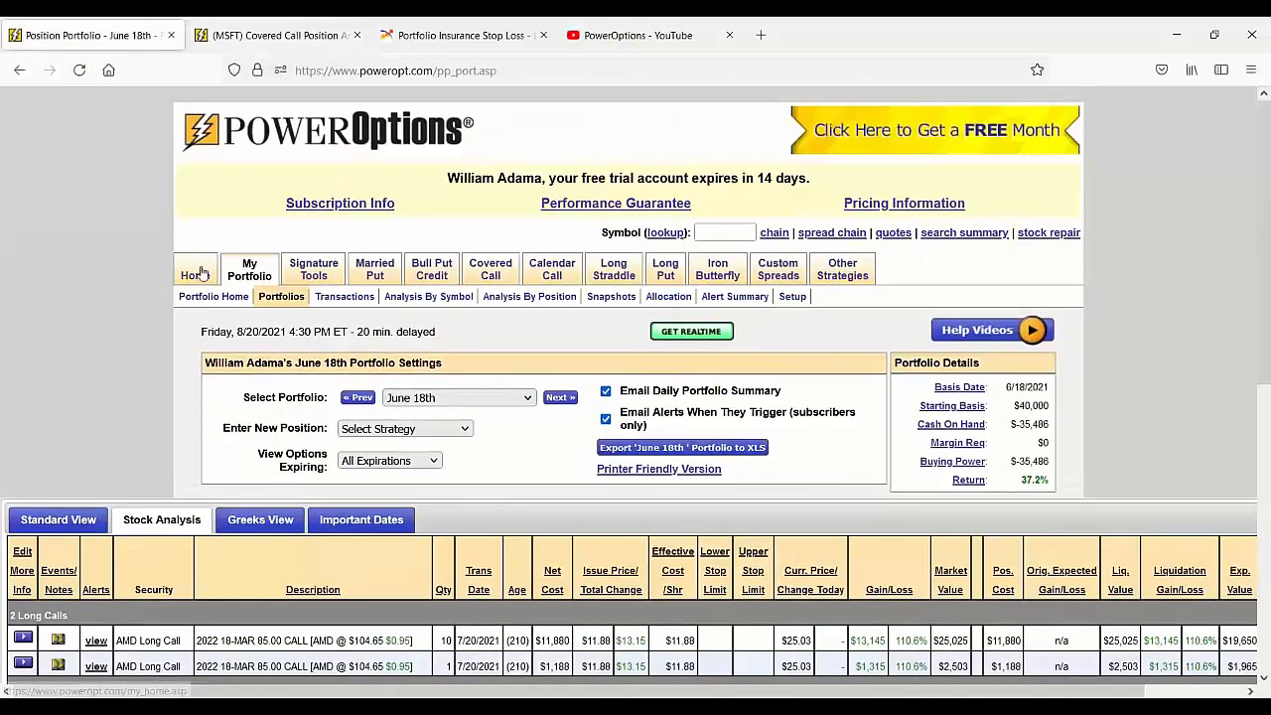
pyautogui.click(204, 298)
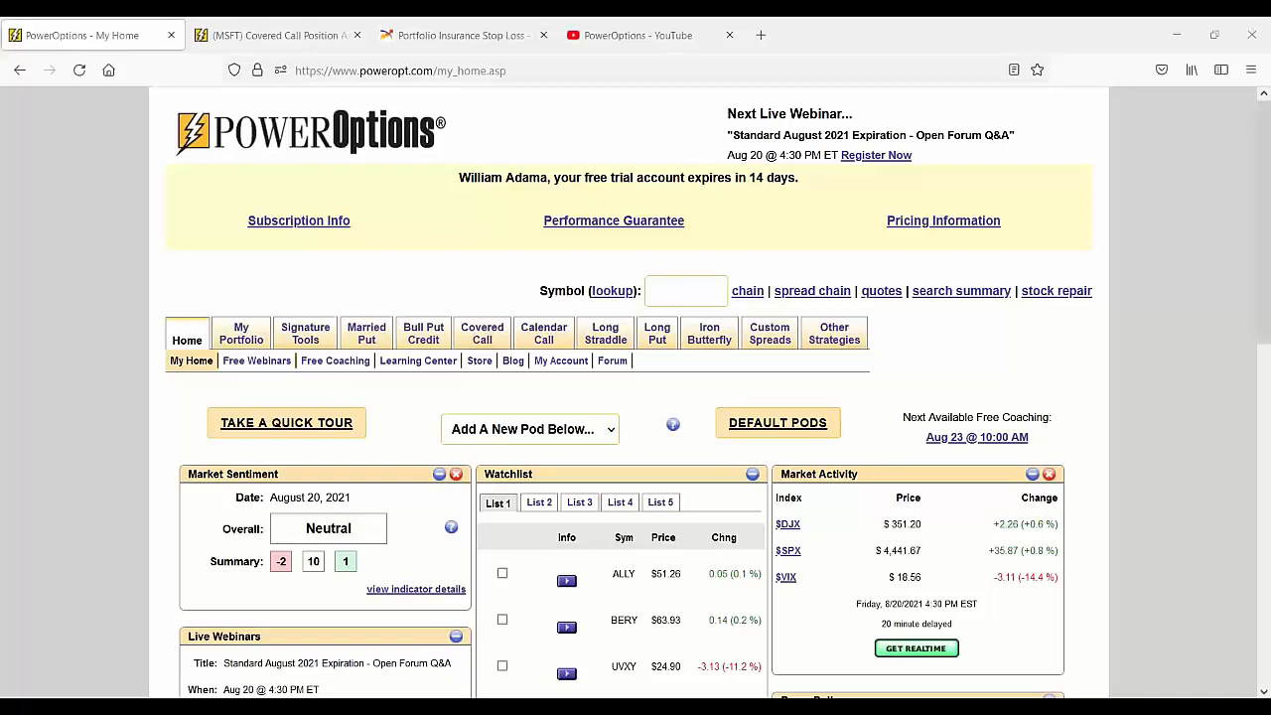
pyautogui.moveTo(493, 342)
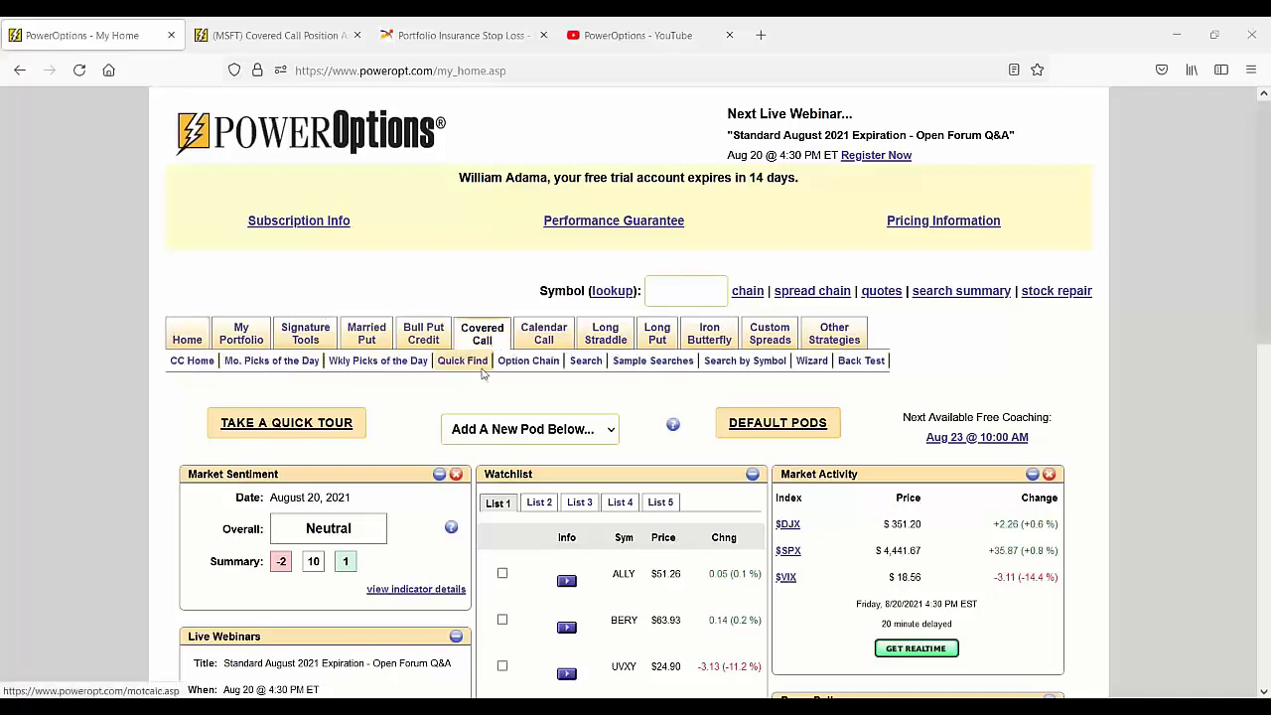